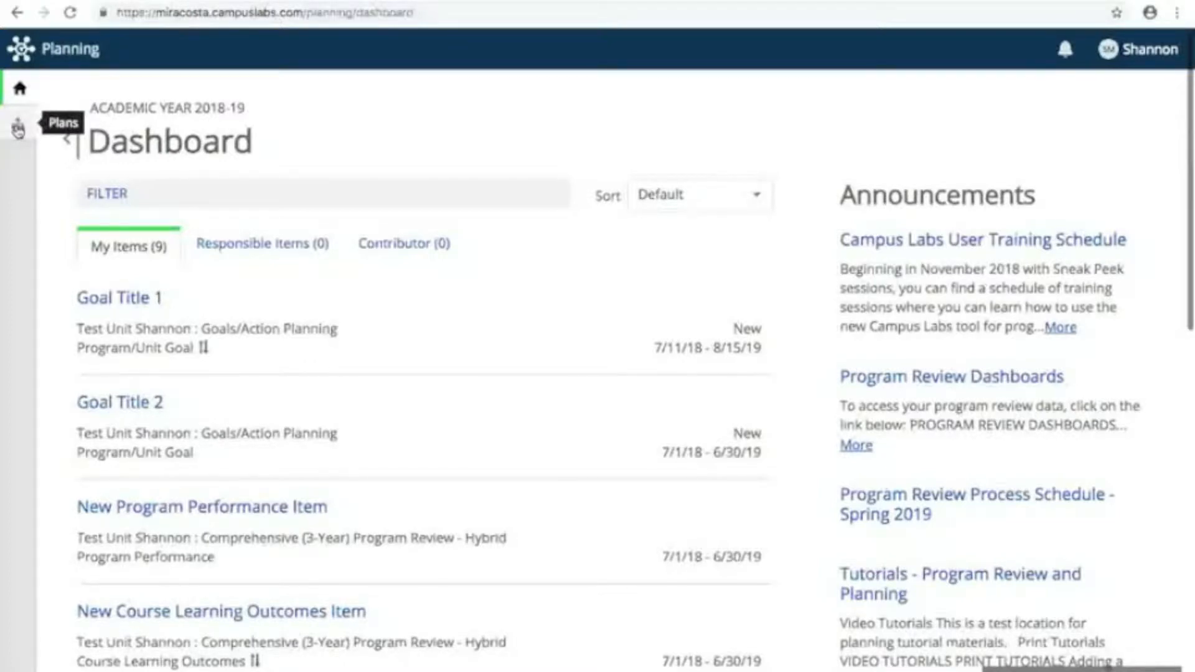
Step: Open the plans area and display the Goals/Action Planning items for the personally named test unit
left_click(18, 129)
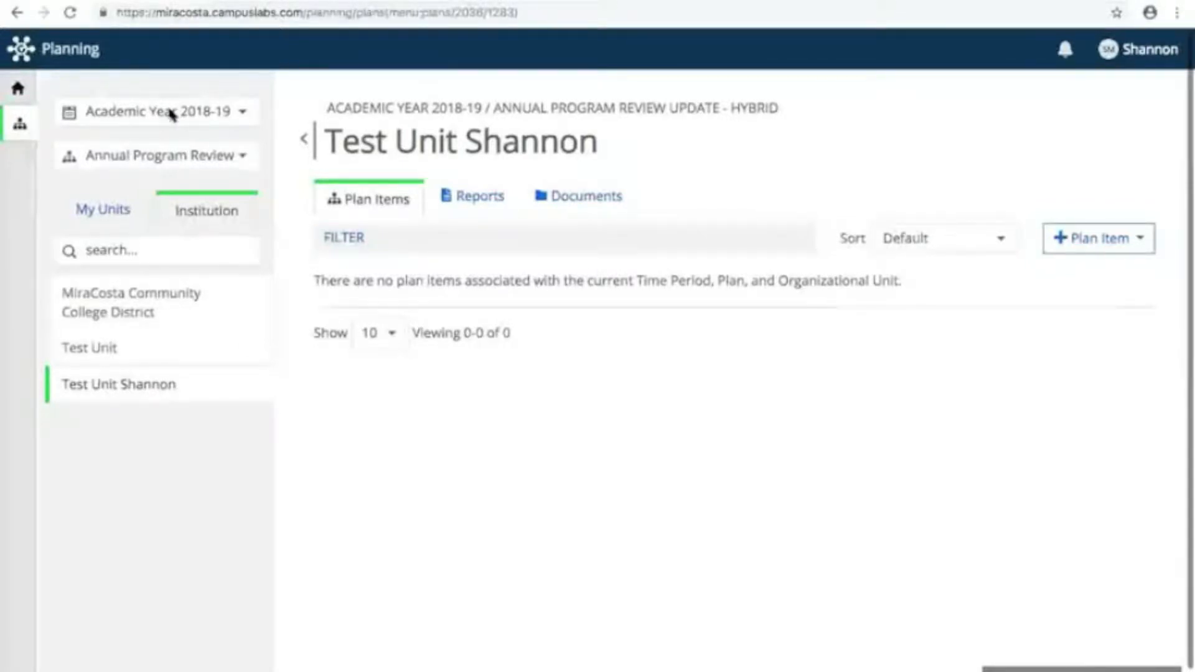
left_click(245, 160)
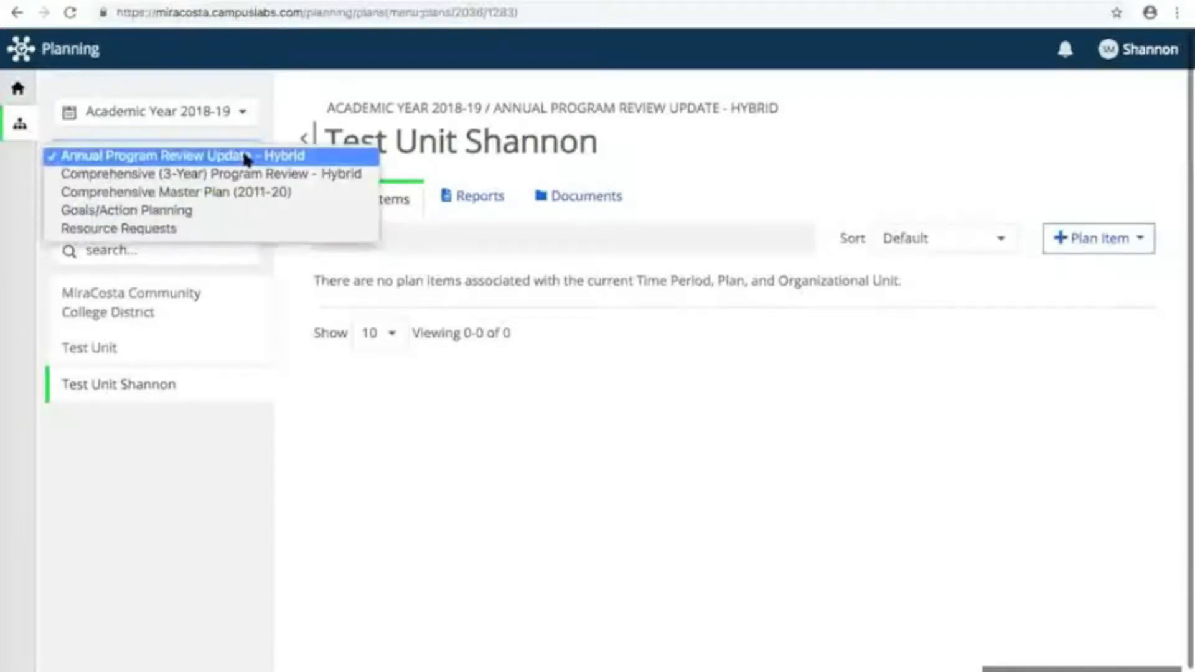
left_click(127, 211)
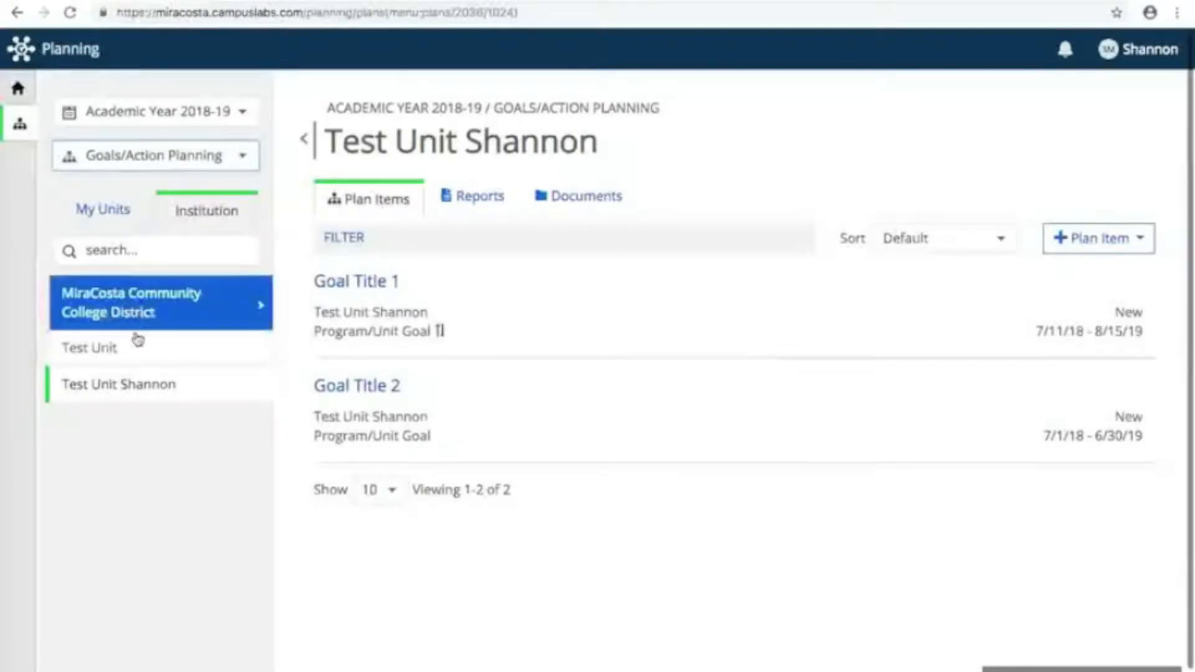
left_click(136, 388)
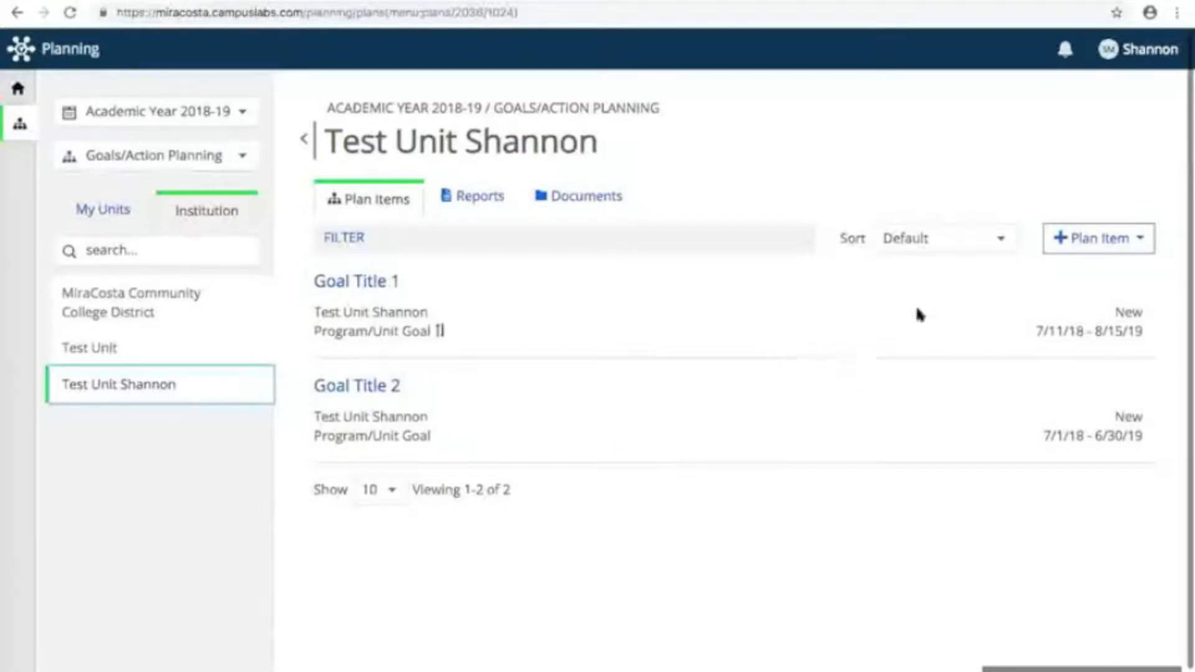
Step: Add an Action Plan item to the unit and title it "Action Plan 1"
left_click(1142, 242)
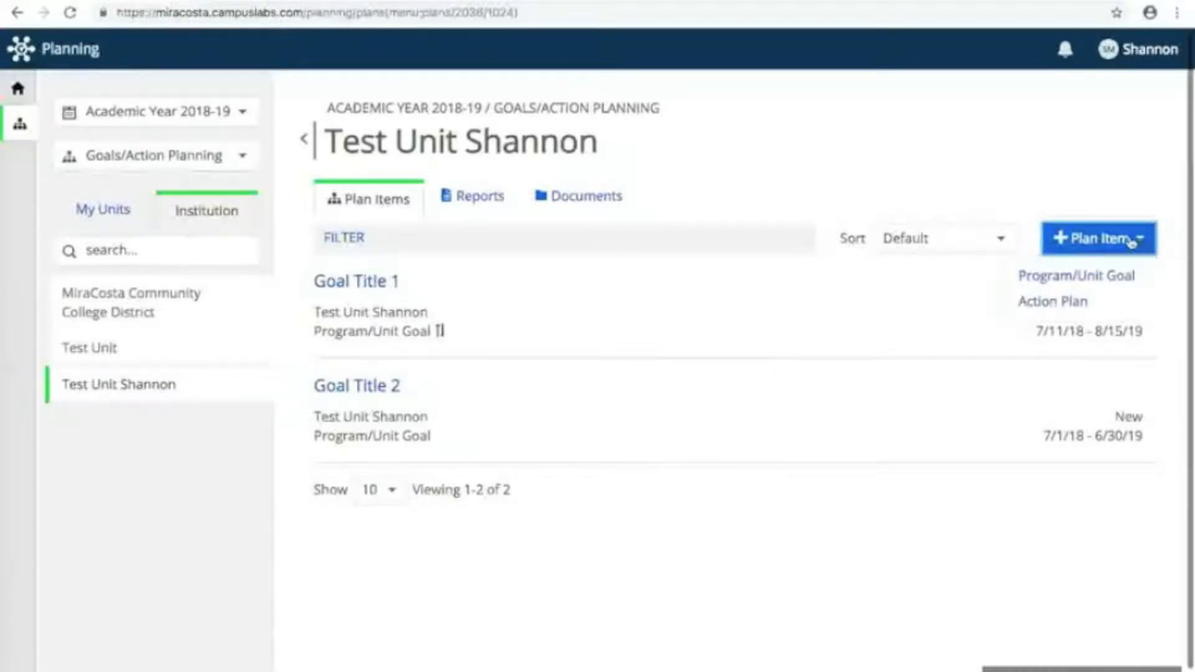
left_click(1045, 308)
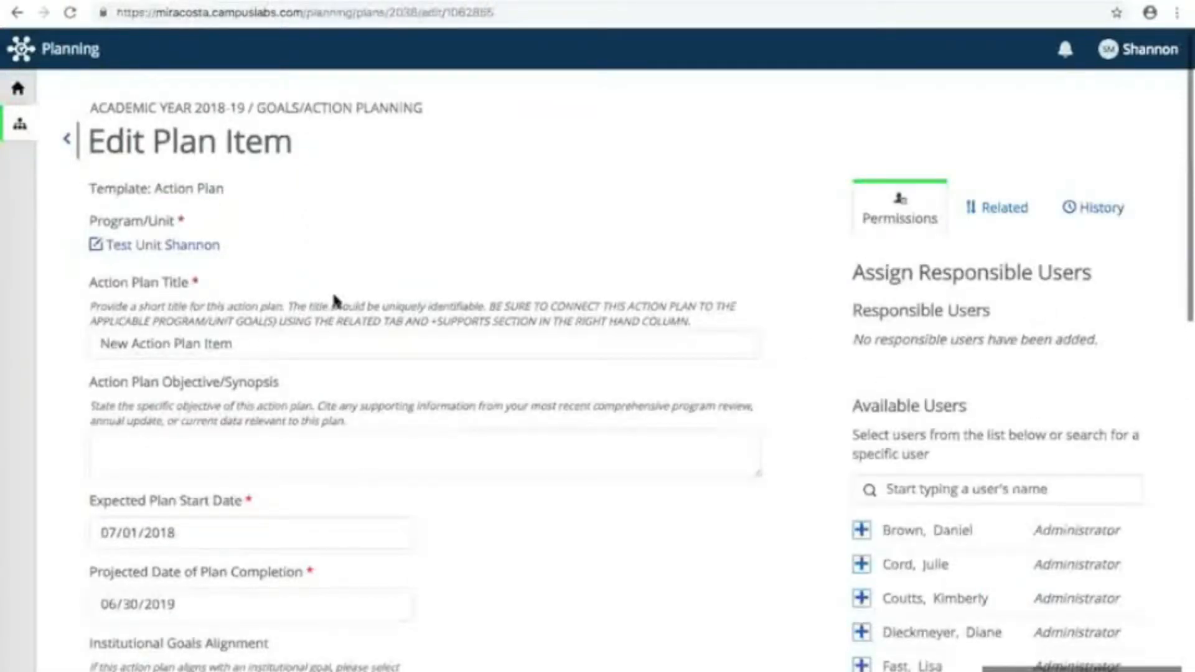
scroll(334, 301, "down", 1)
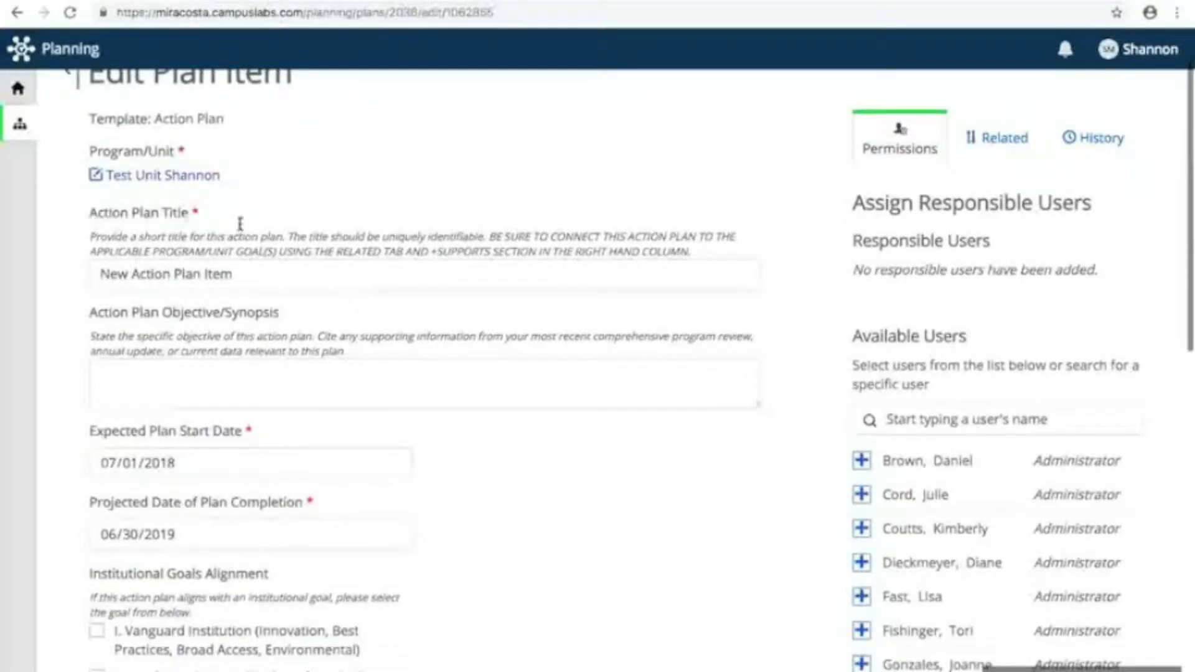
left_click_drag(242, 277, 91, 279)
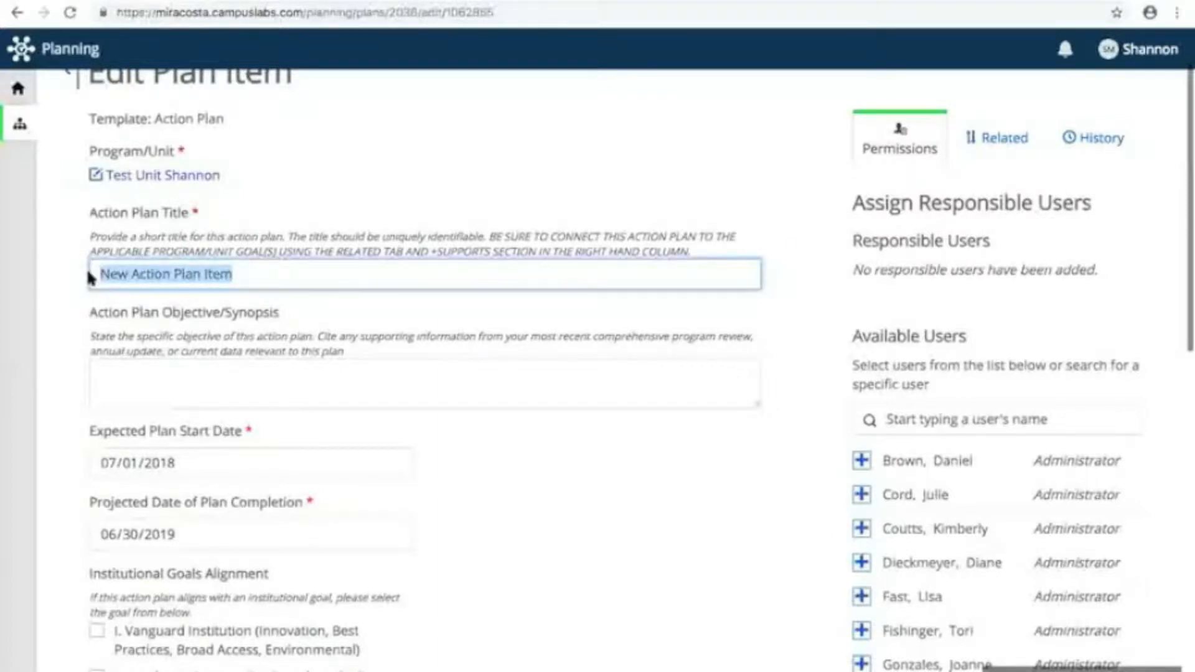
type("Action ")
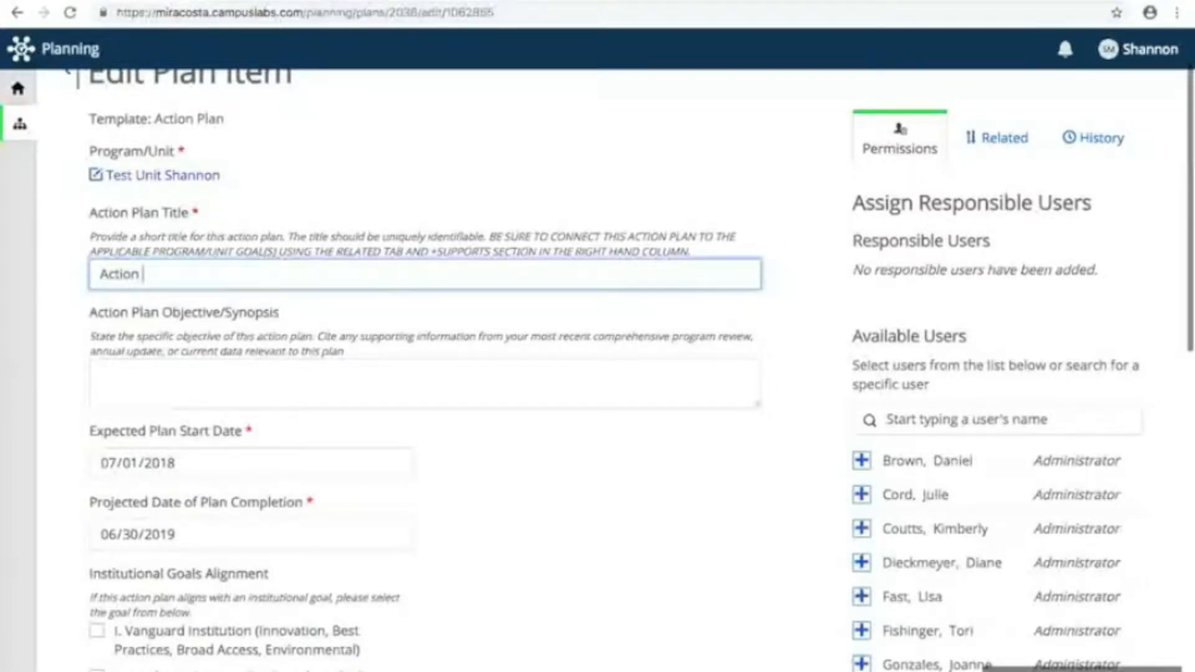
type("Plan 1")
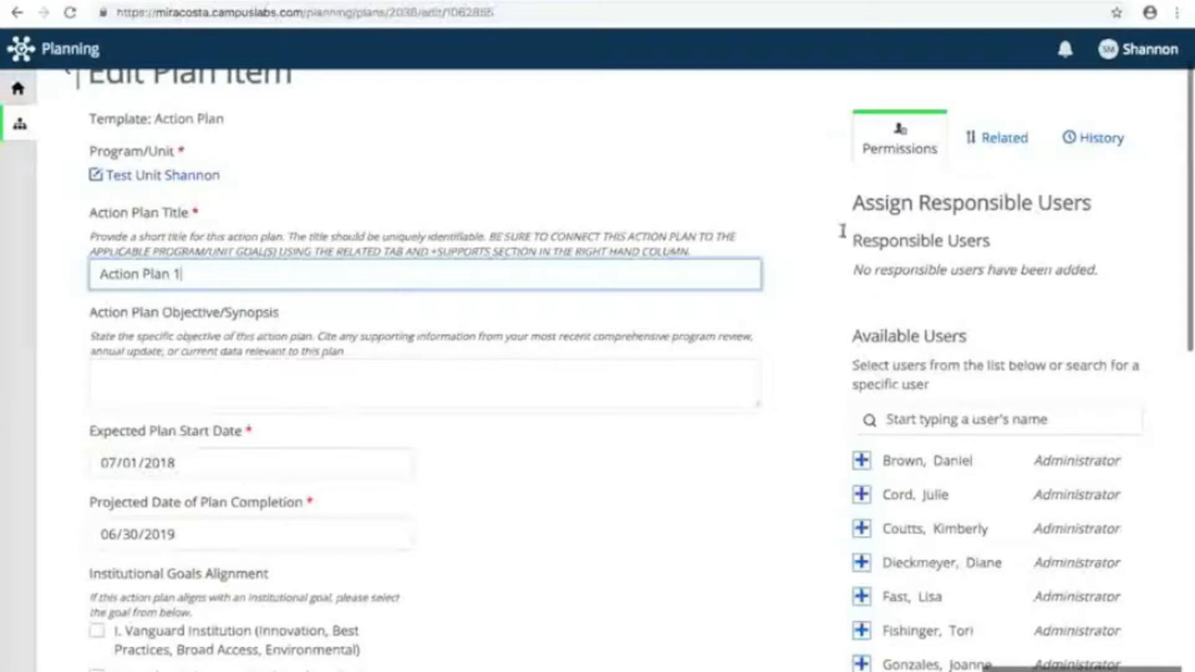
Step: Connect the action plan up to Goal Title 1 as a supported item and return to the plan item
left_click(1005, 140)
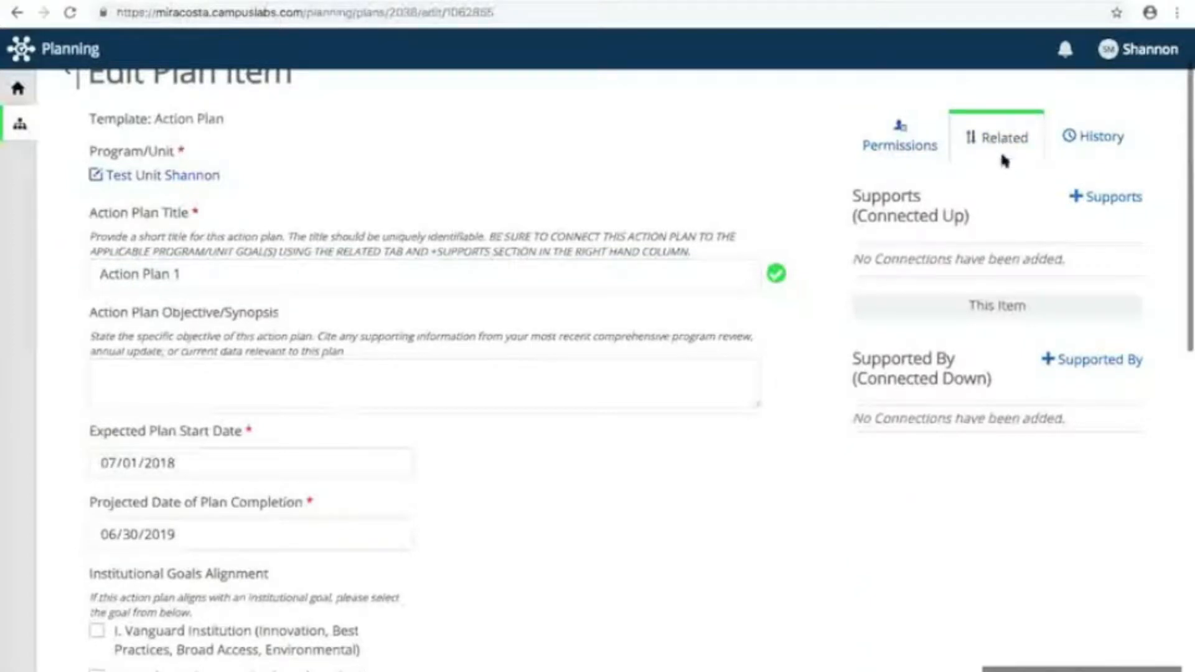
left_click(1112, 198)
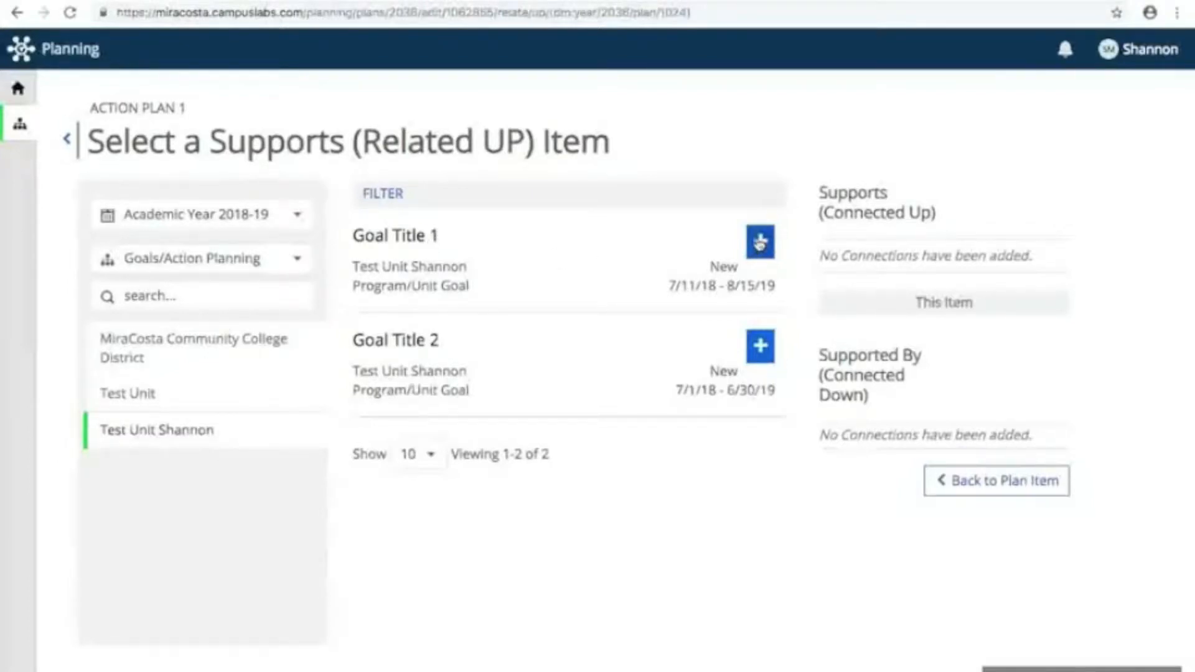
left_click(759, 243)
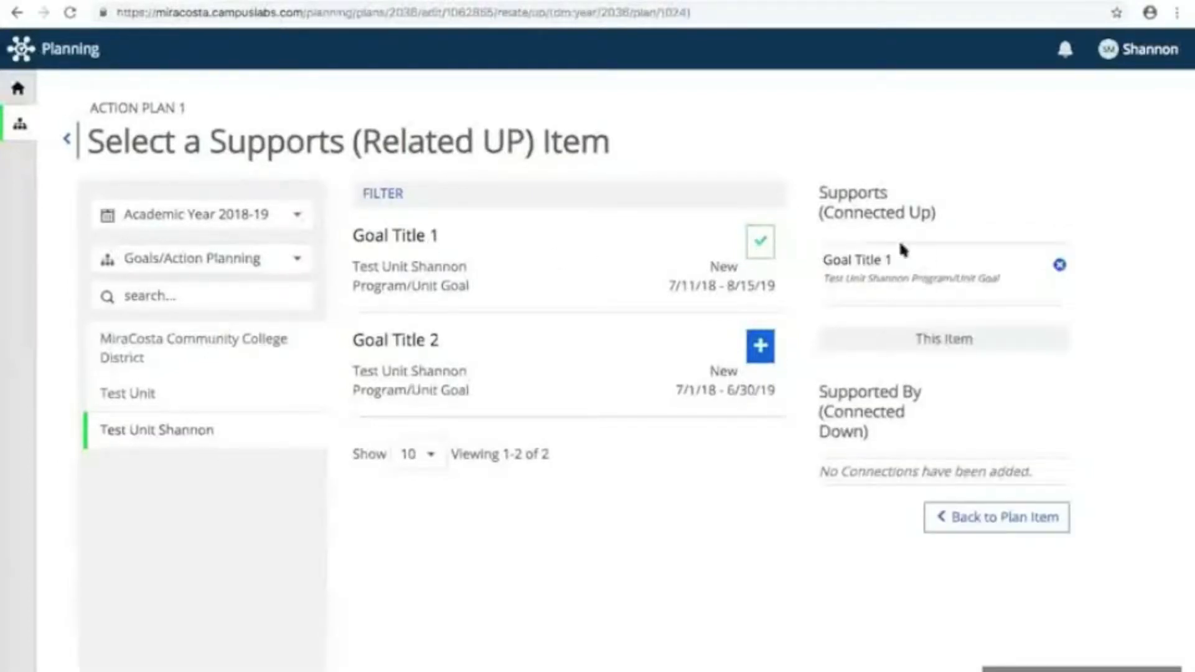
left_click(988, 525)
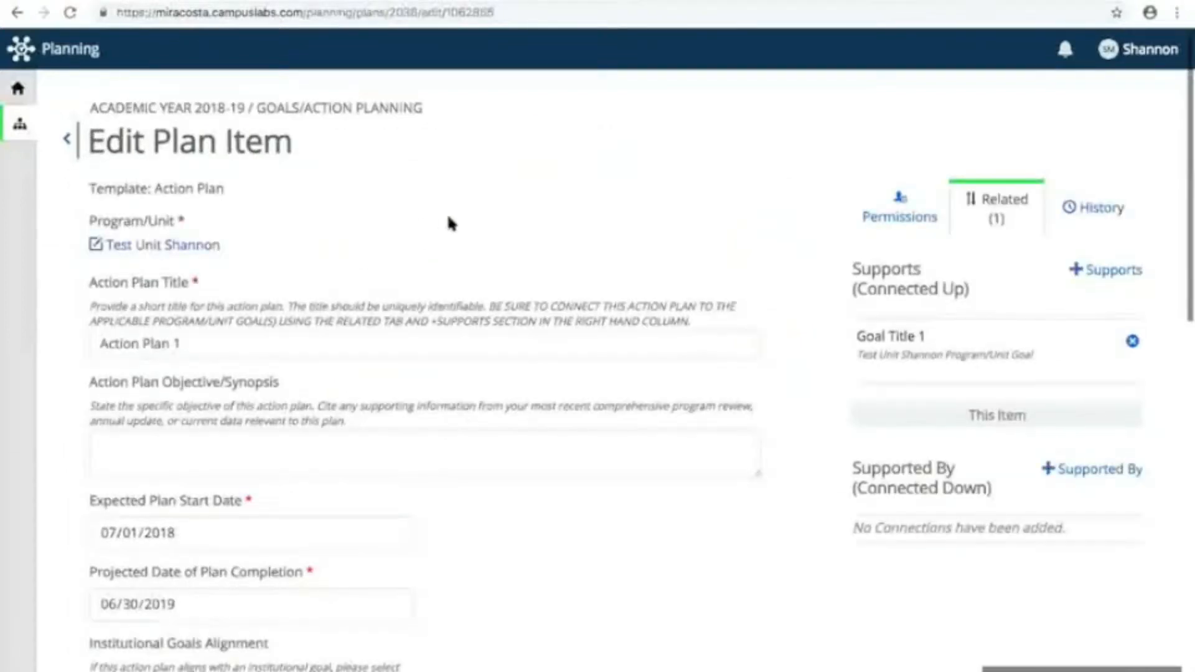
Step: Enter "filling blanks" as the Action Plan Objective/Synopsis
scroll(451, 224, "down", 3)
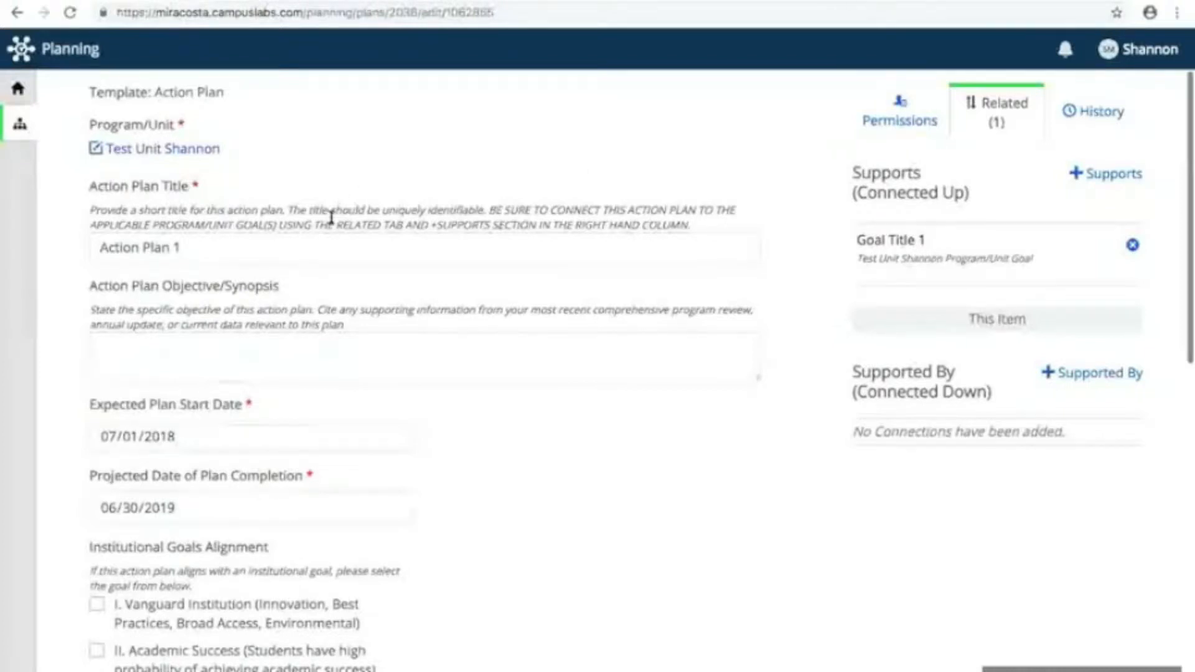
scroll(331, 218, "down", 1)
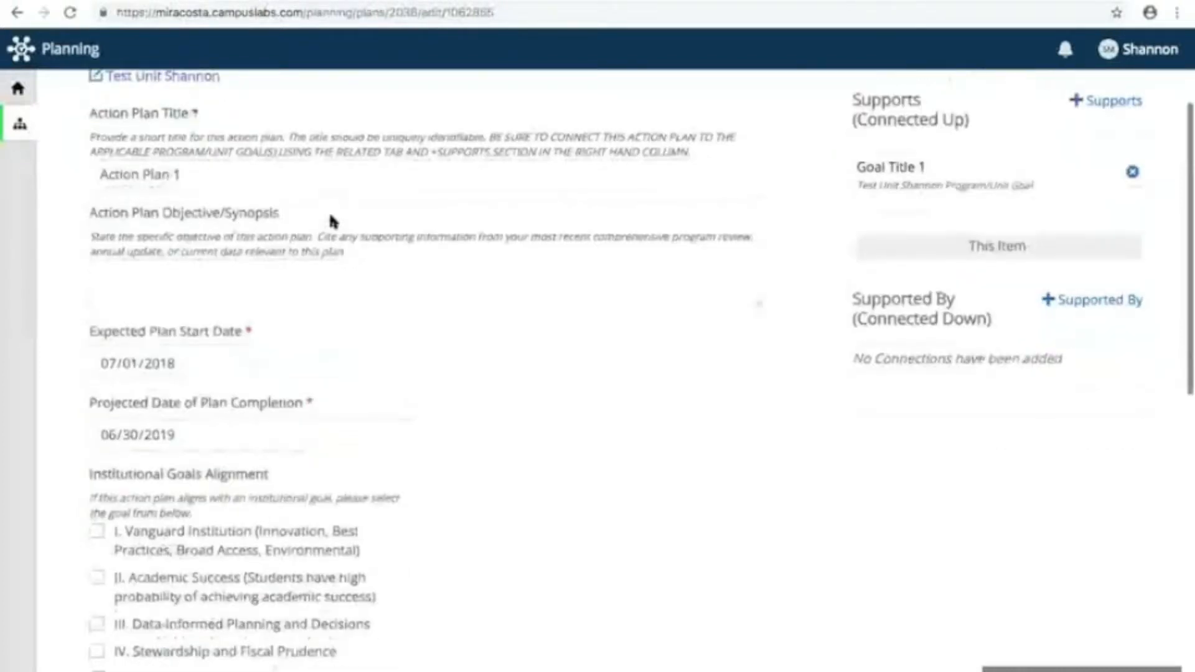
left_click(145, 265)
type("fillin")
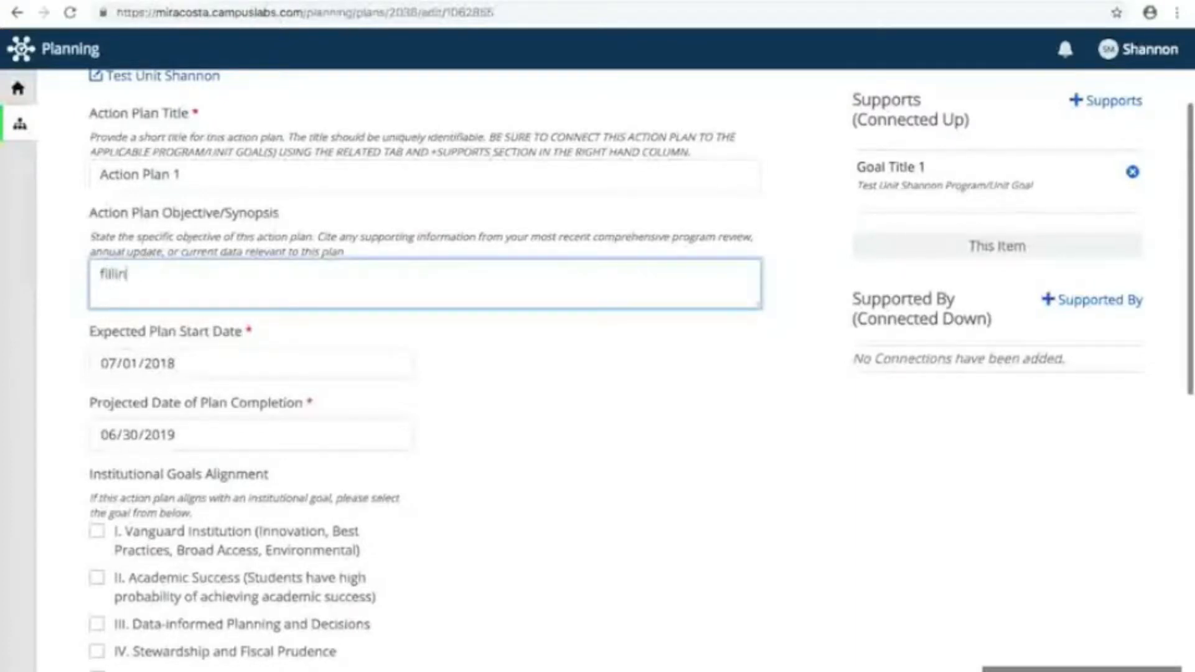
type("g blanks")
Step: Set the expected plan start date to 07/19/2018 and the projected completion date to 10/30/2019
left_click(401, 364)
left_click(393, 364)
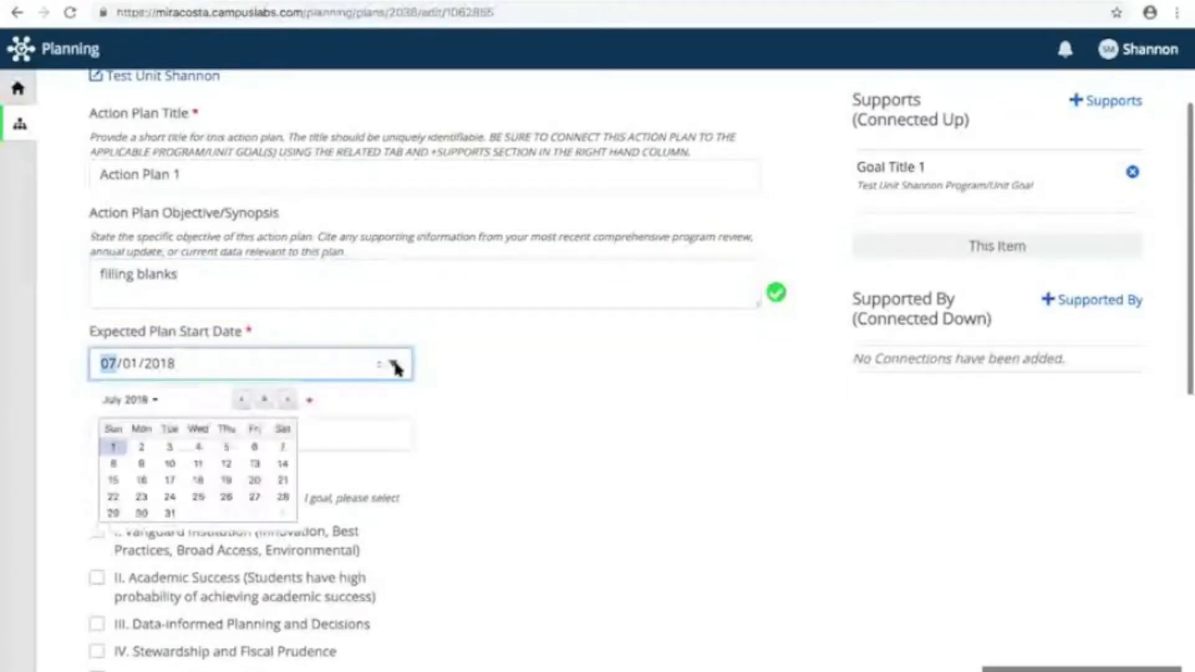
left_click(221, 480)
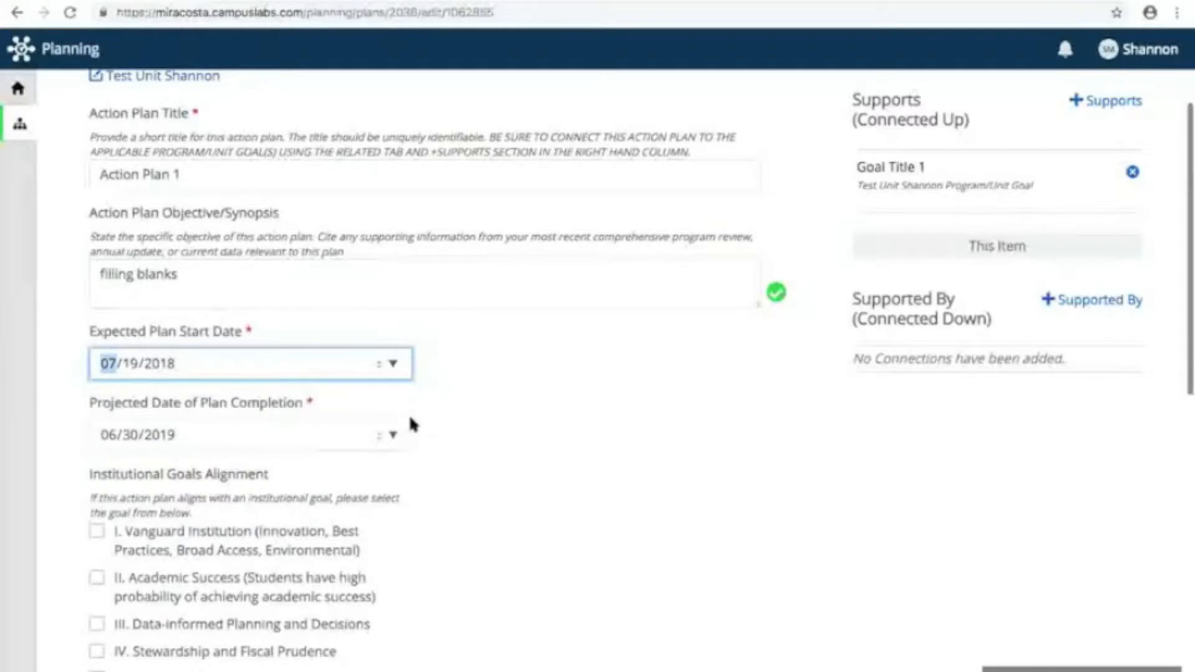
left_click(195, 439)
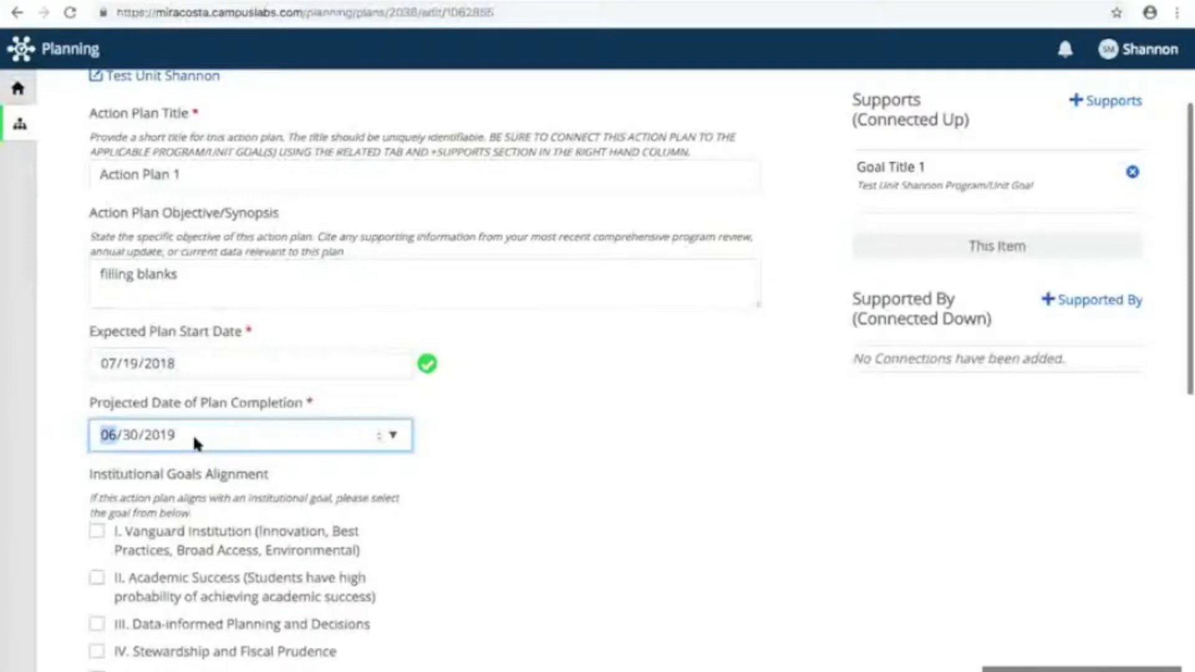
type("10")
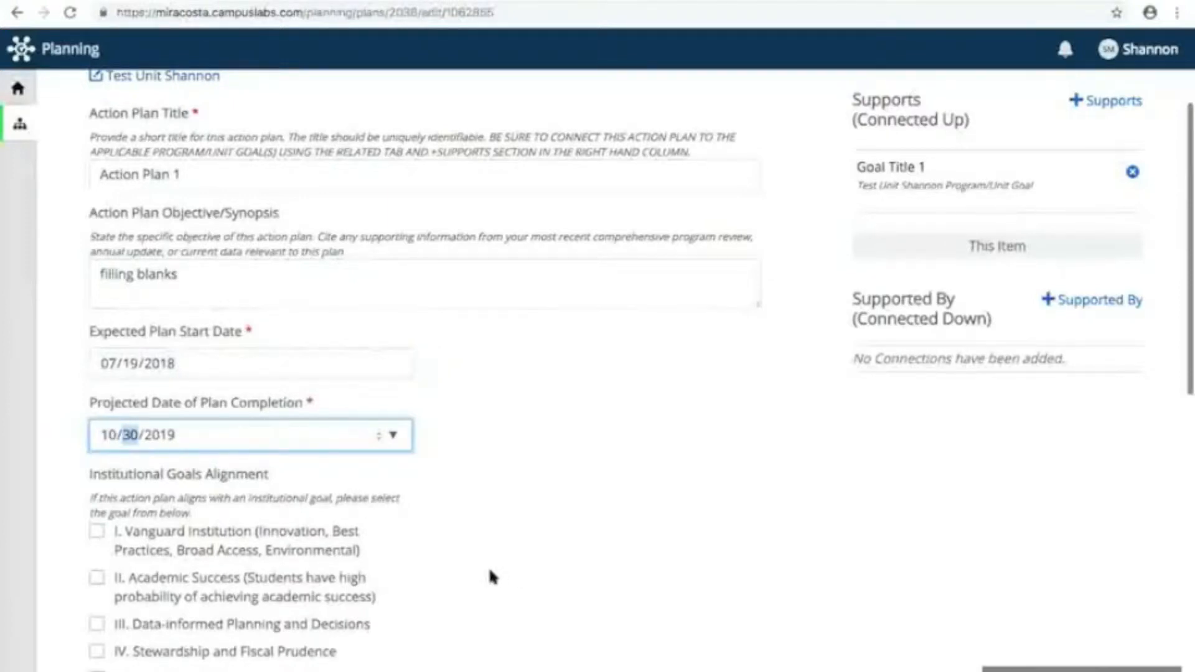
left_click(461, 532)
Step: Align the action plan with institutional goal II. Academic Success
scroll(461, 532, "down", 3)
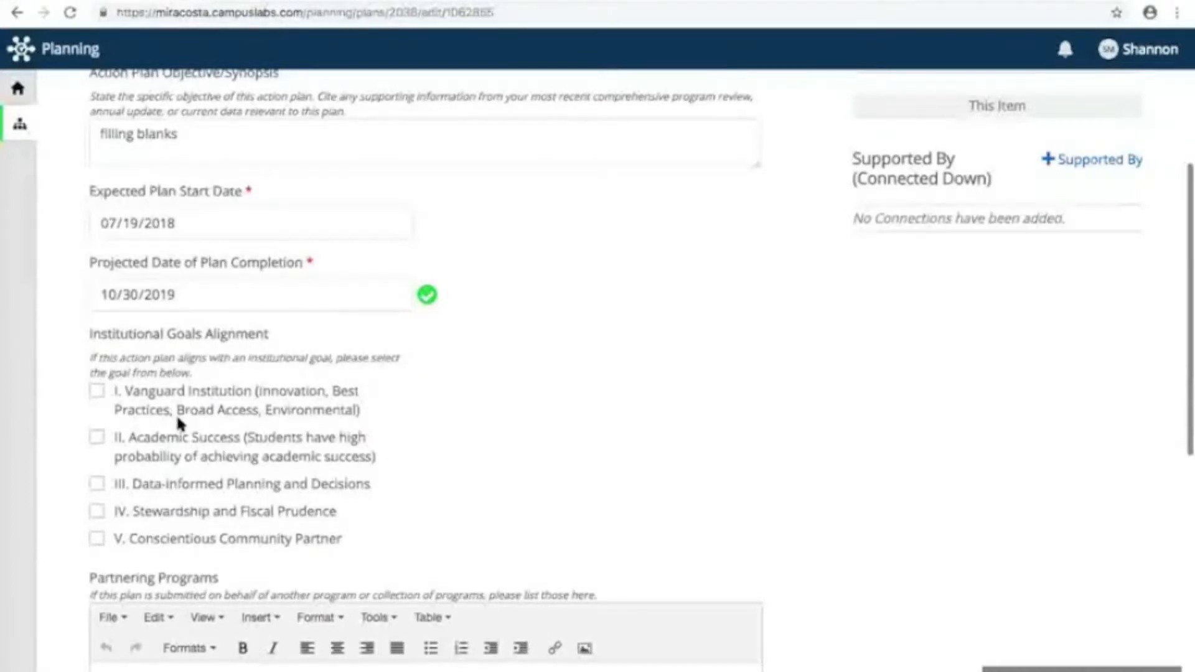
scroll(177, 413, "down", 2)
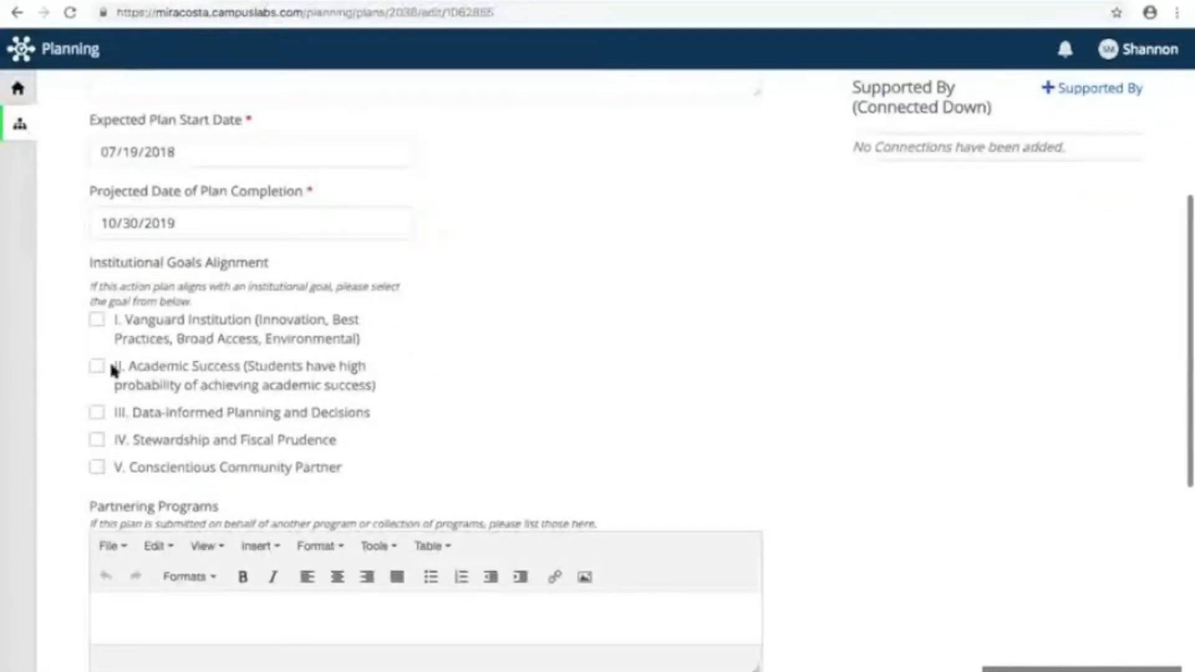
left_click(96, 370)
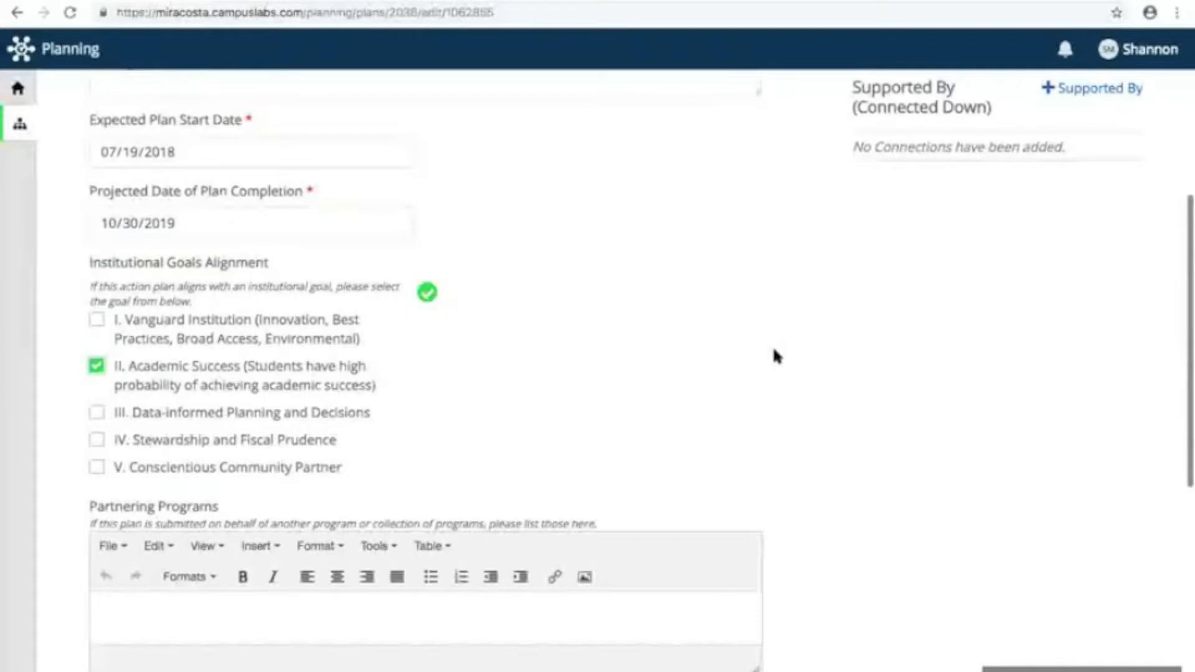
Step: Enter "type here" as the Steps and Timeline for Implementation text
scroll(775, 352, "down", 4)
scroll(376, 347, "down", 2)
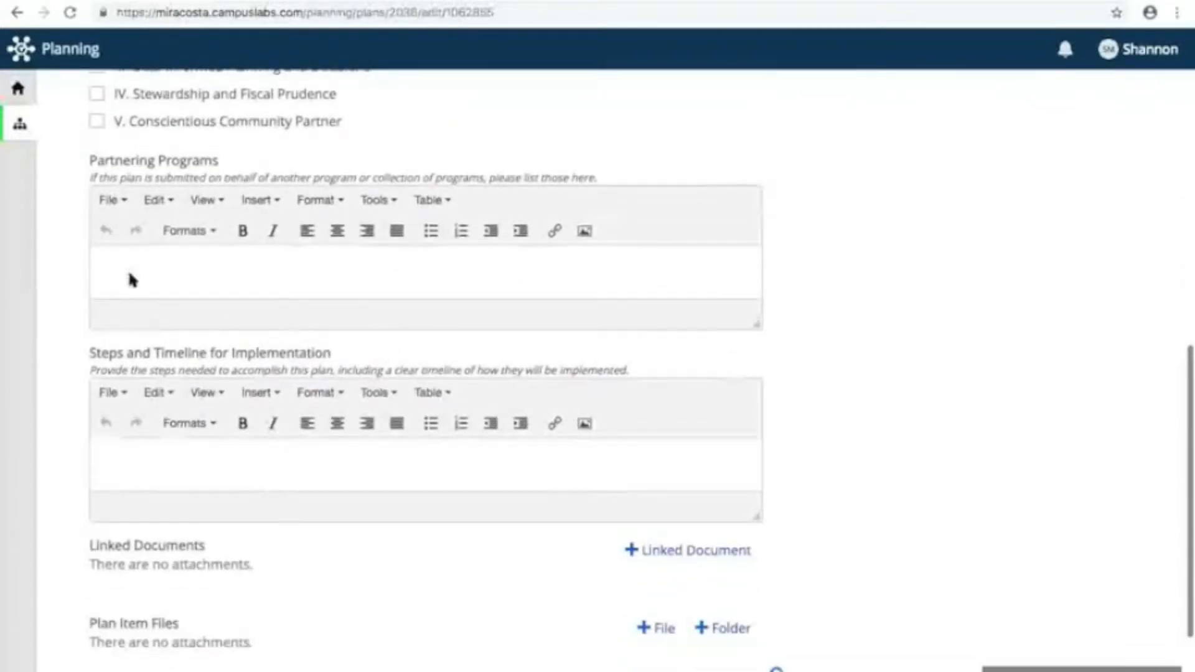
scroll(130, 274, "down", 3)
left_click(137, 310)
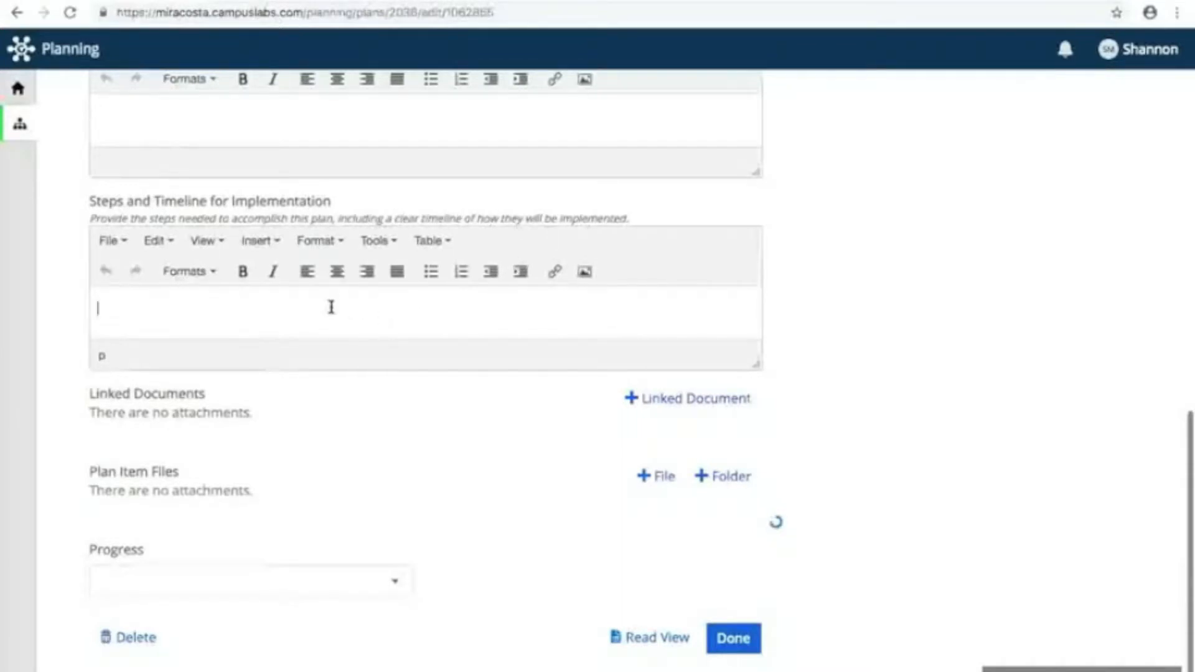
type("type here")
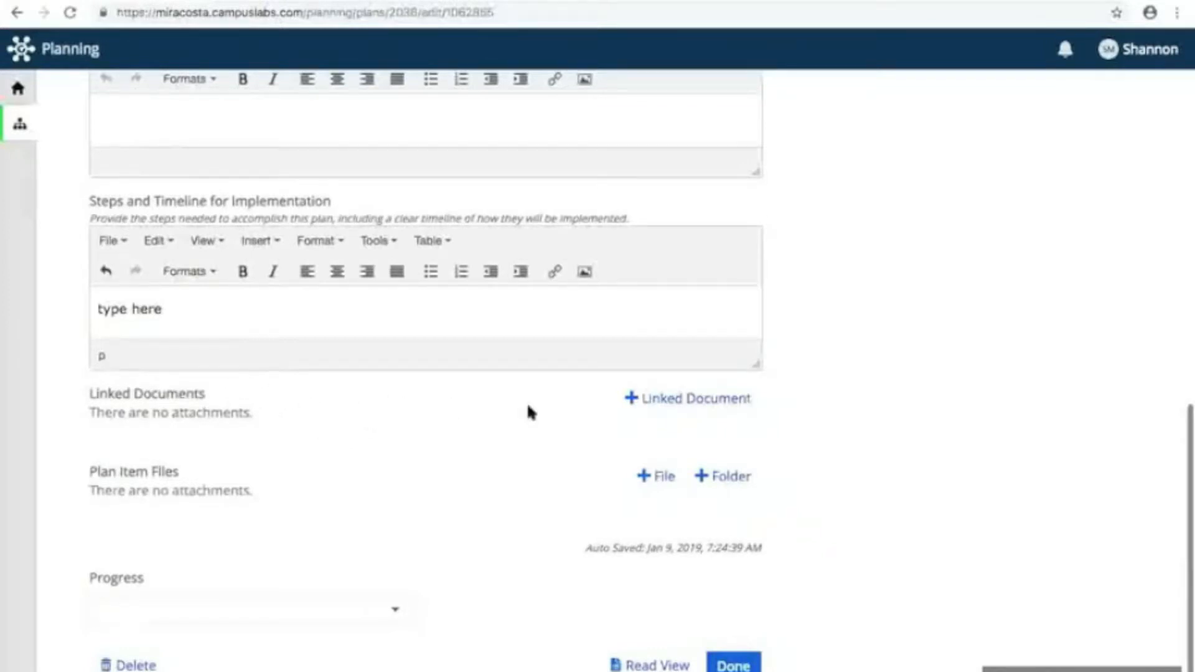
Step: Link the unit document Program Review 3-Year Model_FINAL_Fall 2018.pdf to the action plan
left_click(670, 402)
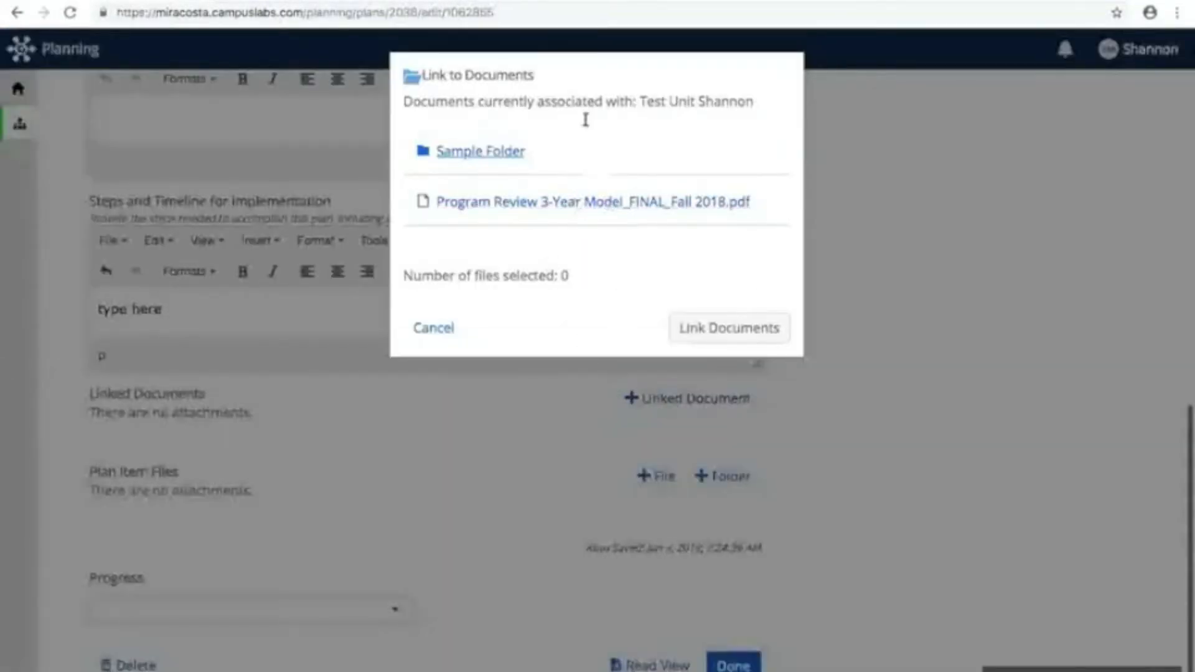
left_click(559, 205)
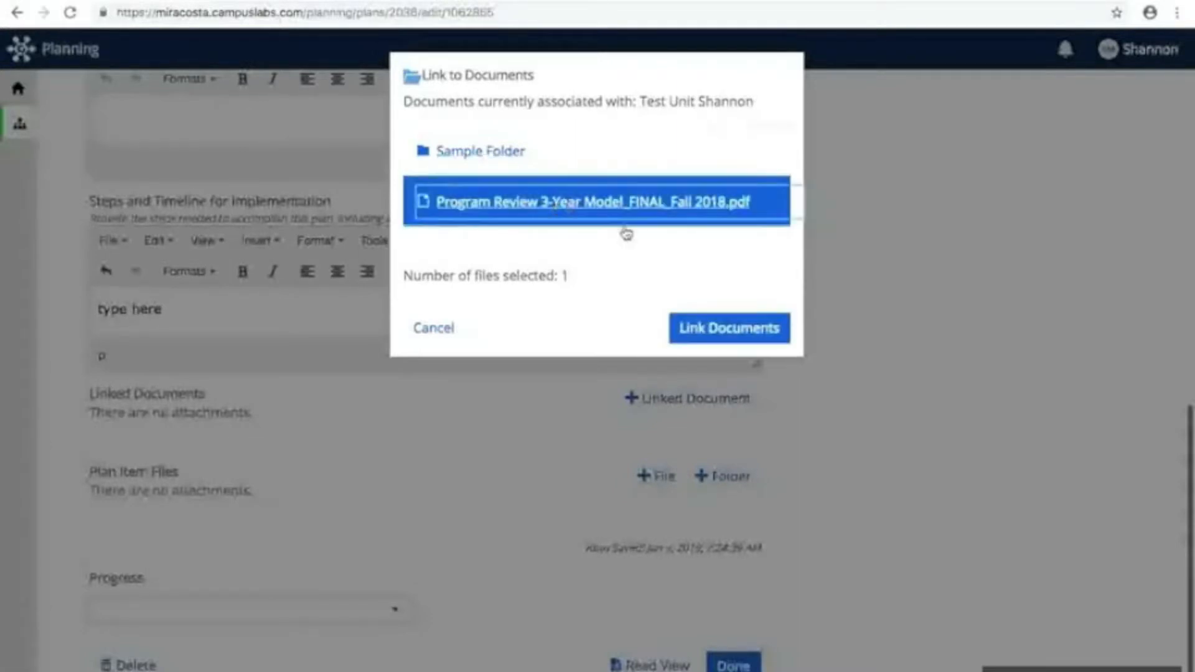
left_click(712, 330)
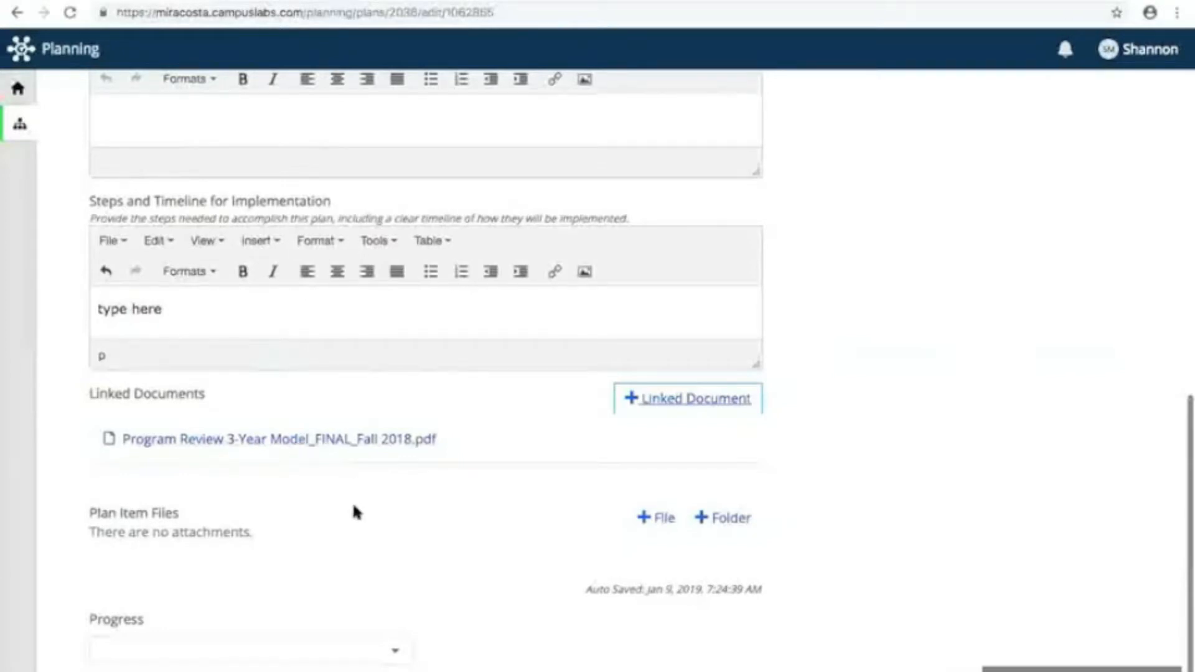
scroll(354, 507, "down", 3)
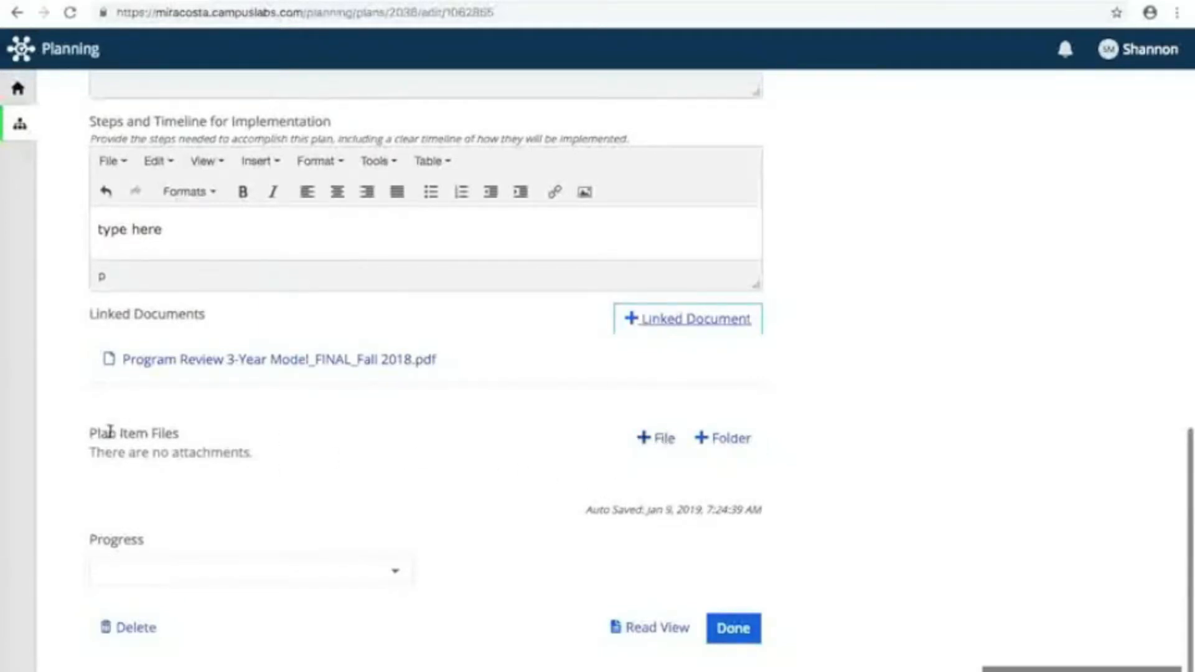
left_click(664, 440)
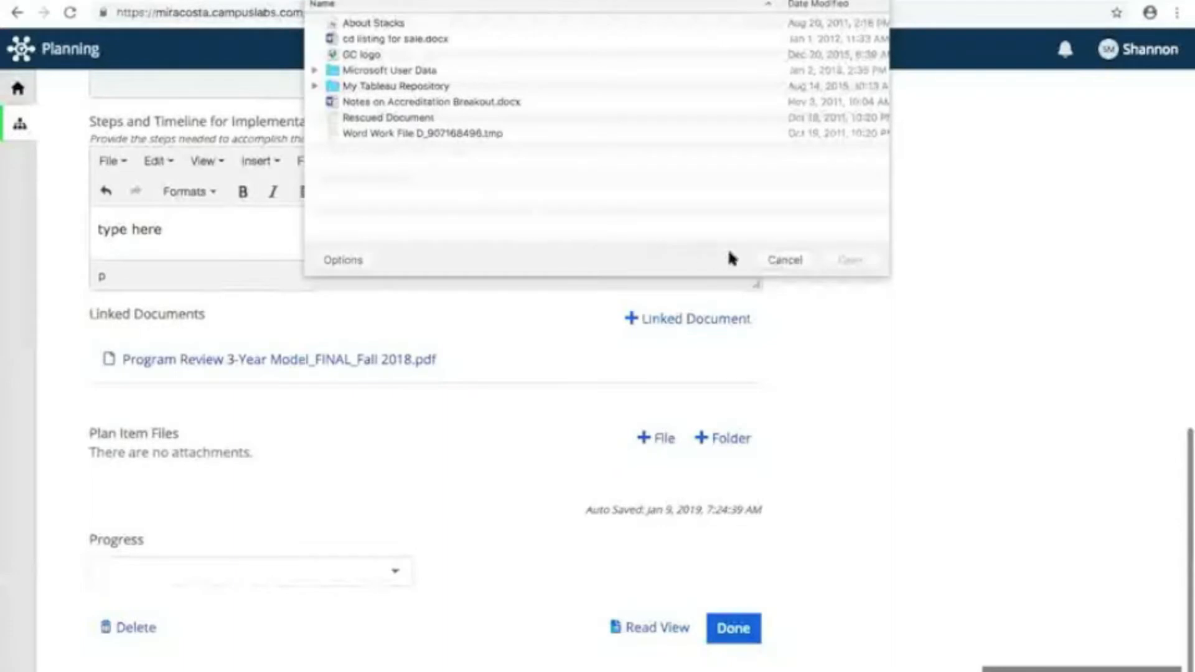
left_click(778, 258)
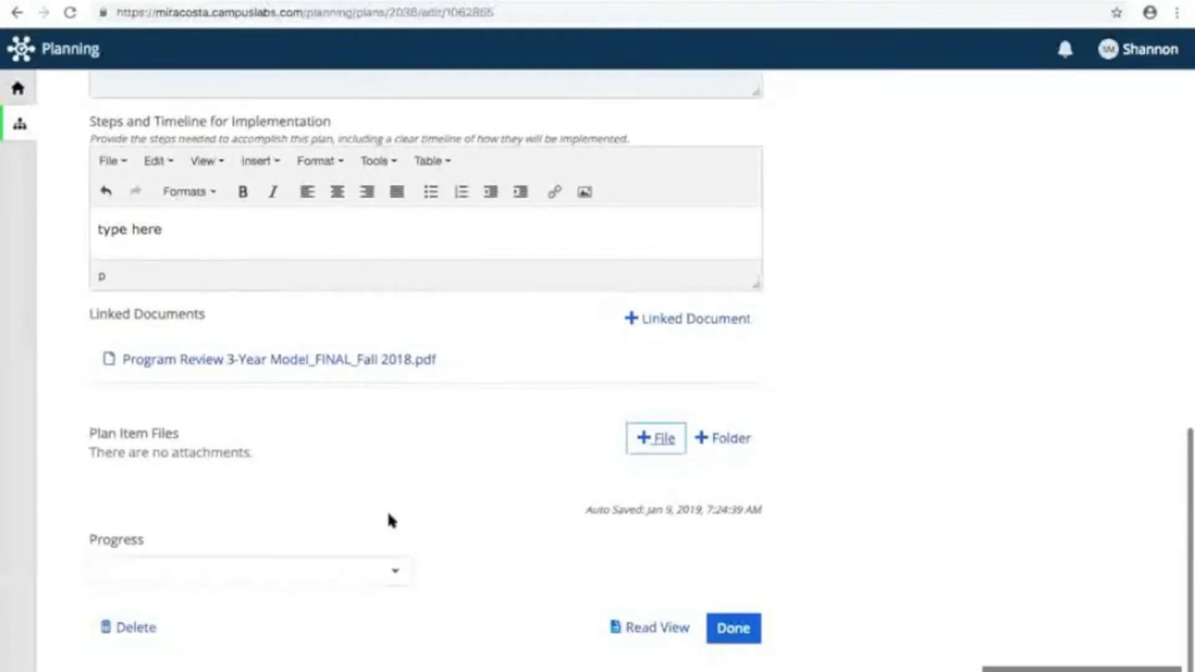
Step: Set the action plan's progress status to New
left_click(395, 571)
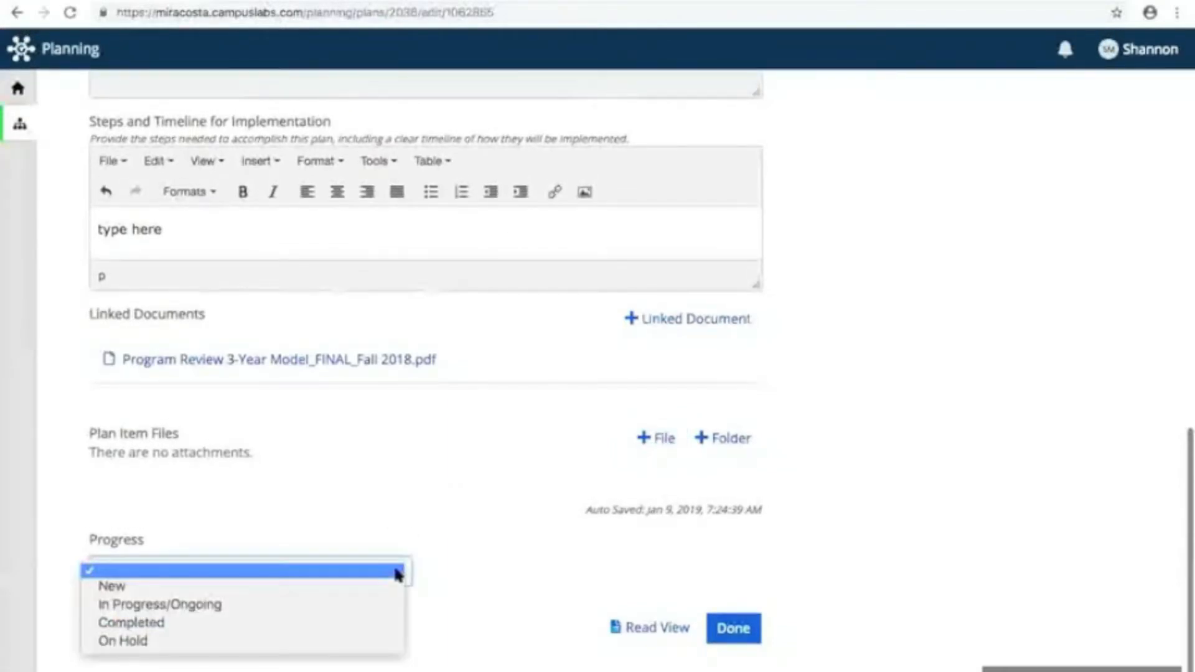
left_click(117, 588)
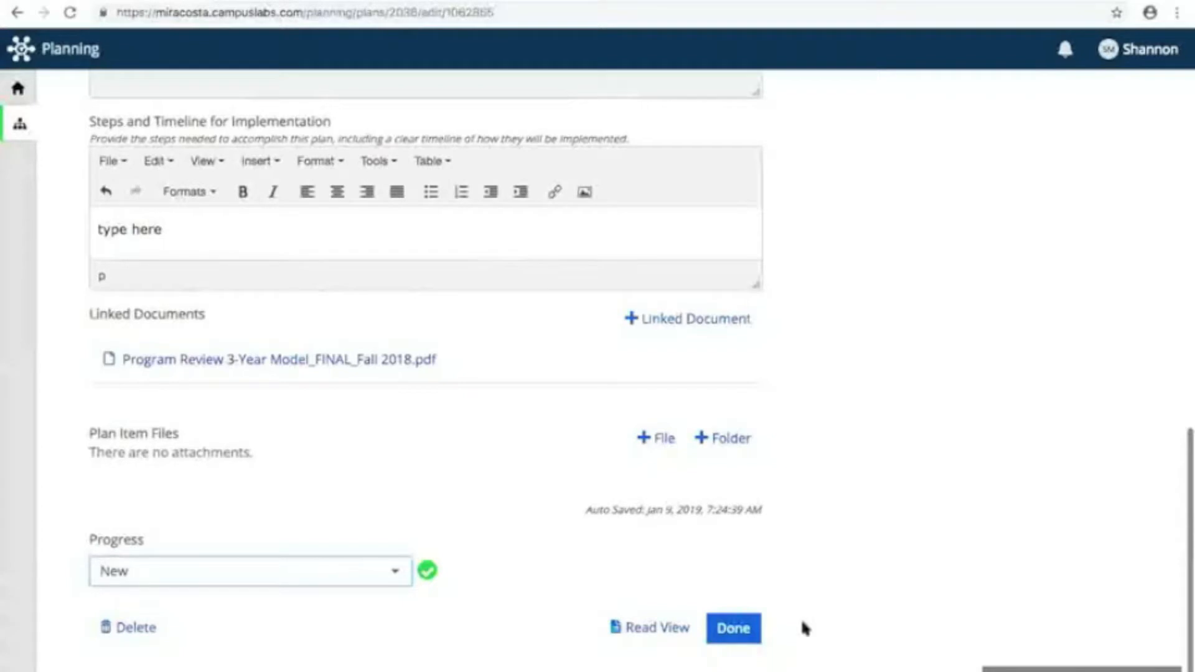
Step: Finish editing the action plan and return to the unit's plan items
left_click(733, 630)
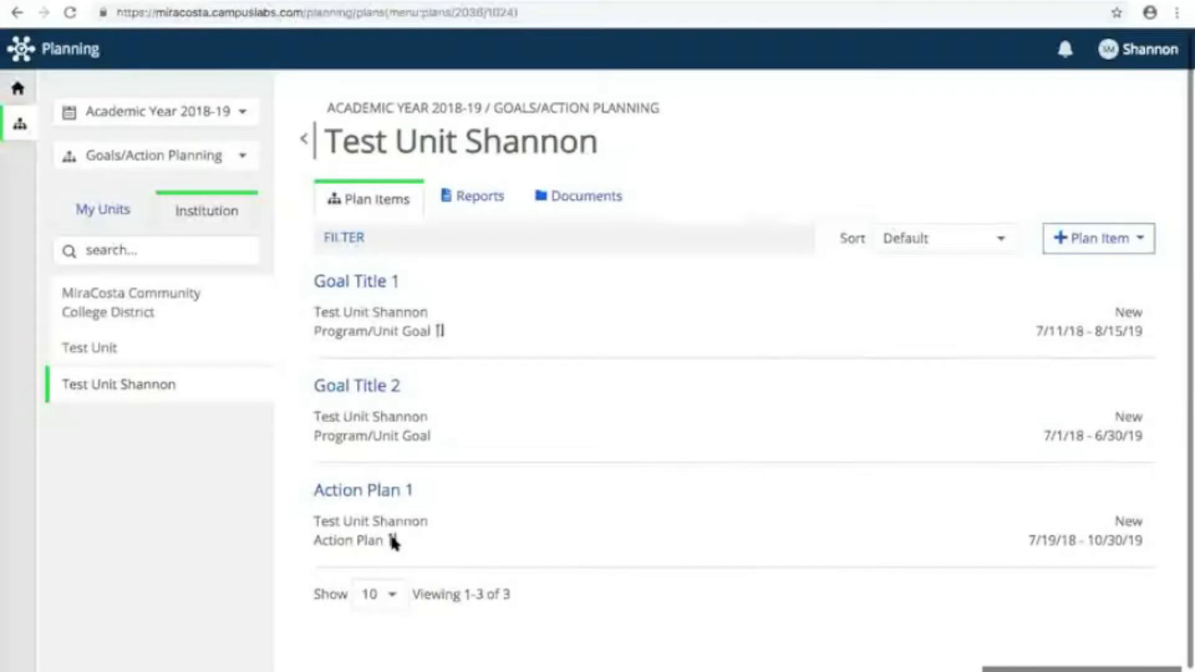
Step: Open Goal Title 1 to check its related items, and return to the unit's plan items
left_click(366, 287)
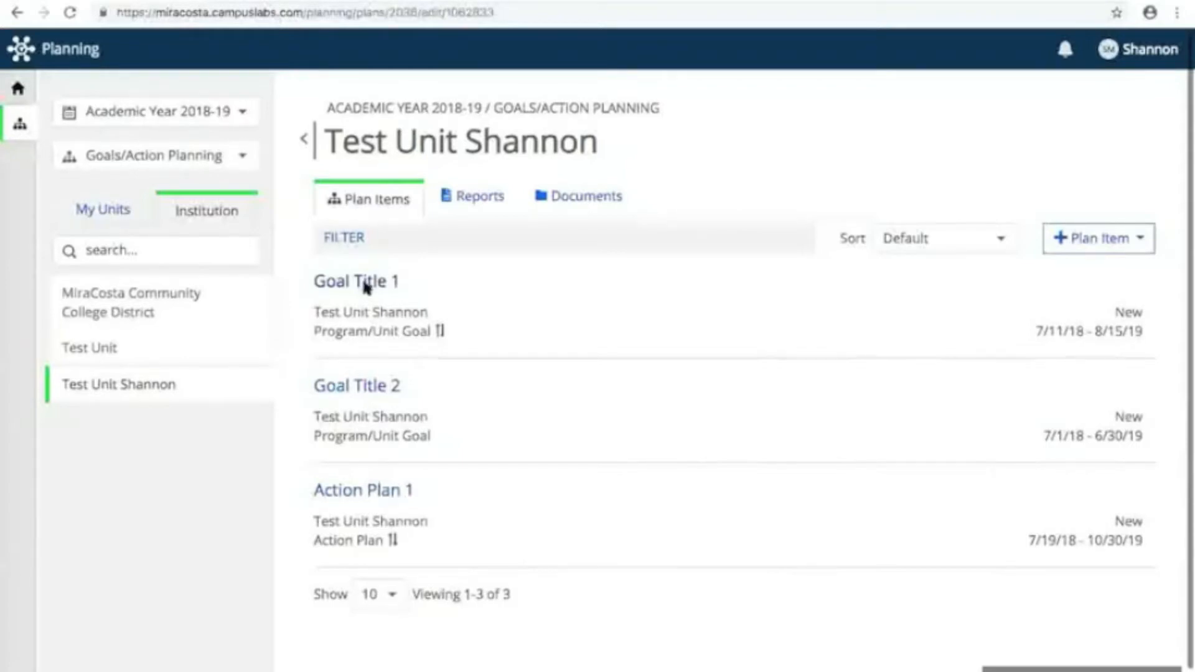
scroll(366, 288, "down", 9)
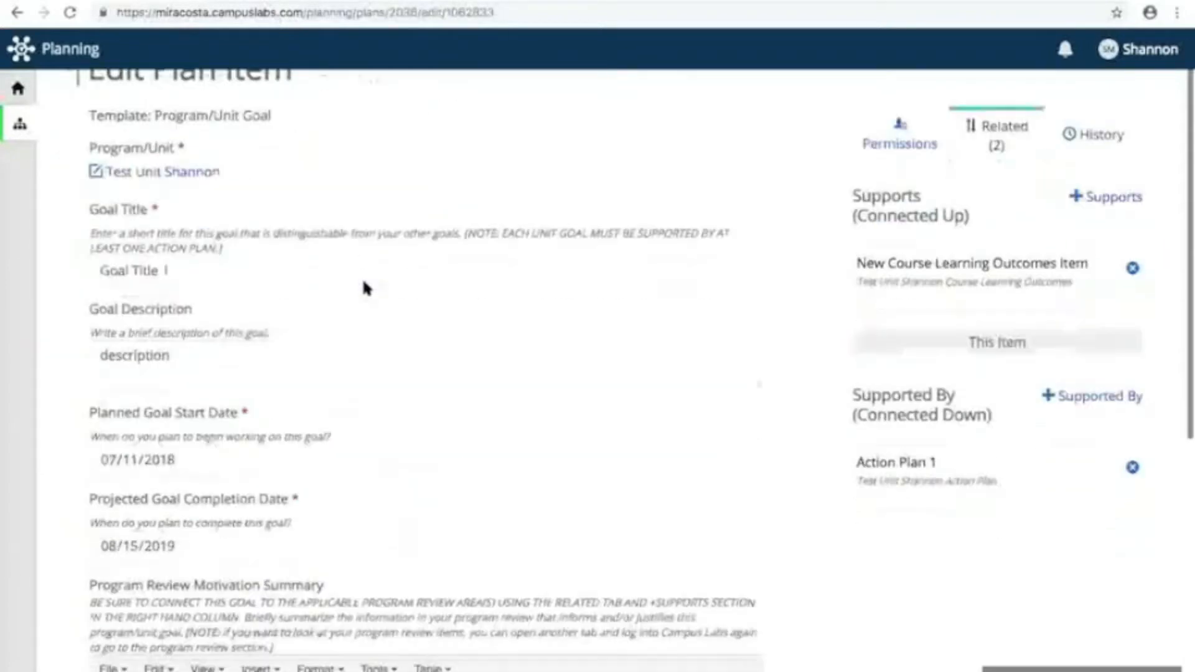
scroll(362, 287, "up", 9)
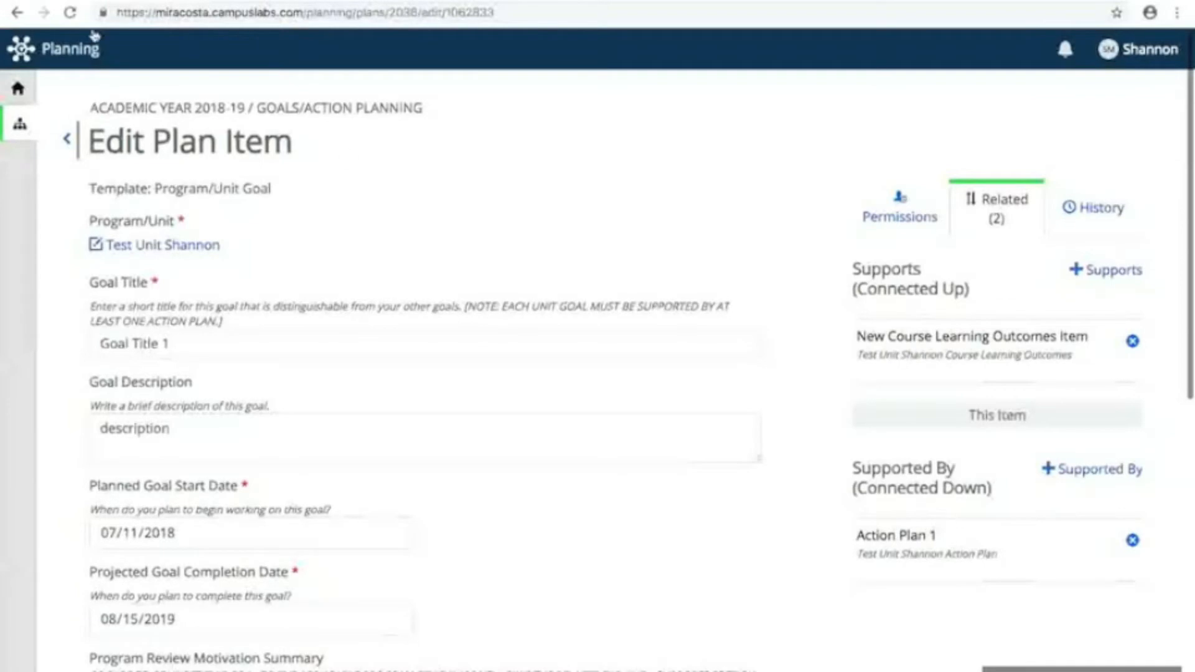
left_click(66, 139)
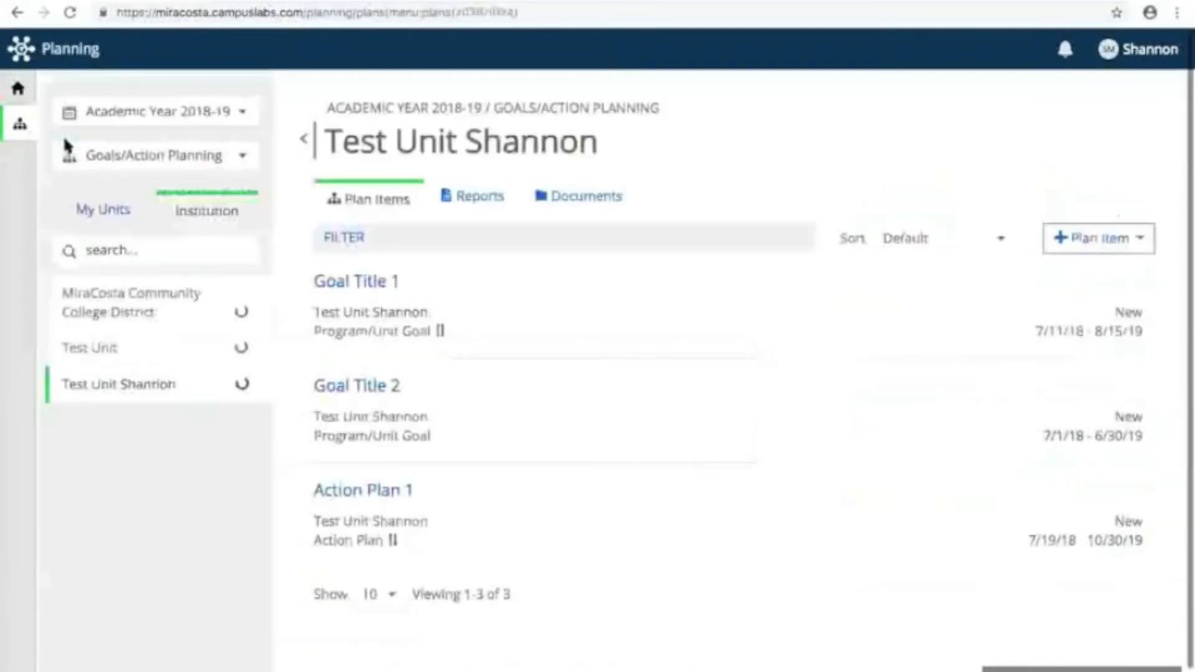
Step: Open Action Plan 1 to review its goal connection and entered details, and return to the unit's plan items
scroll(589, 462, "down", 1)
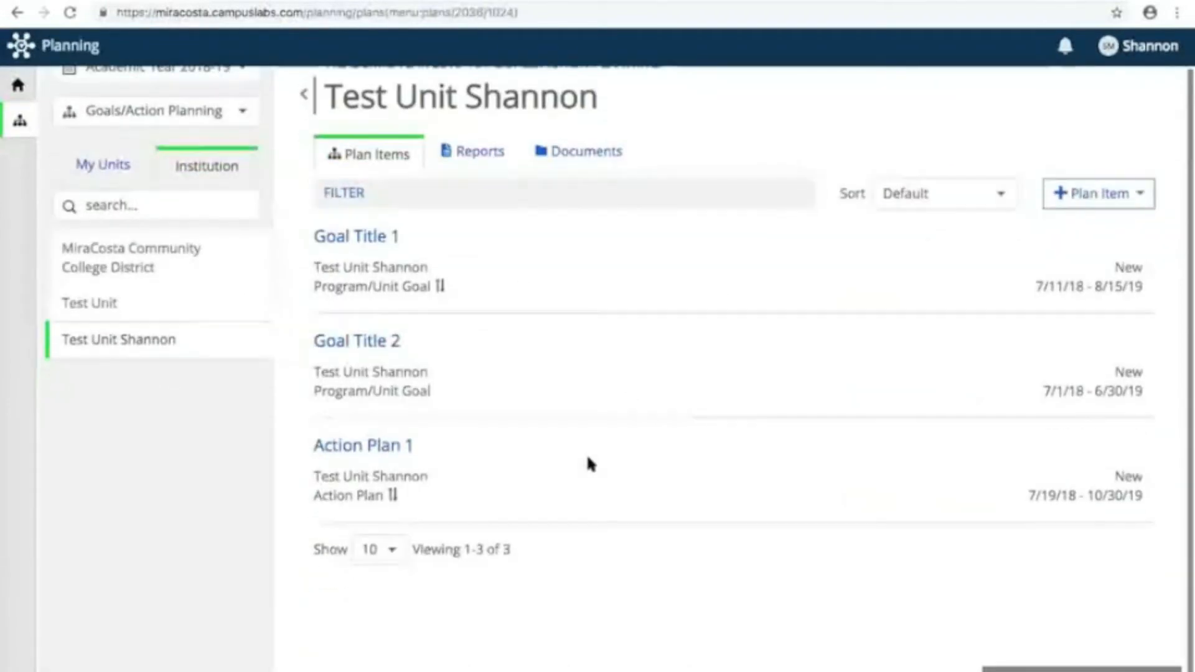
left_click(375, 456)
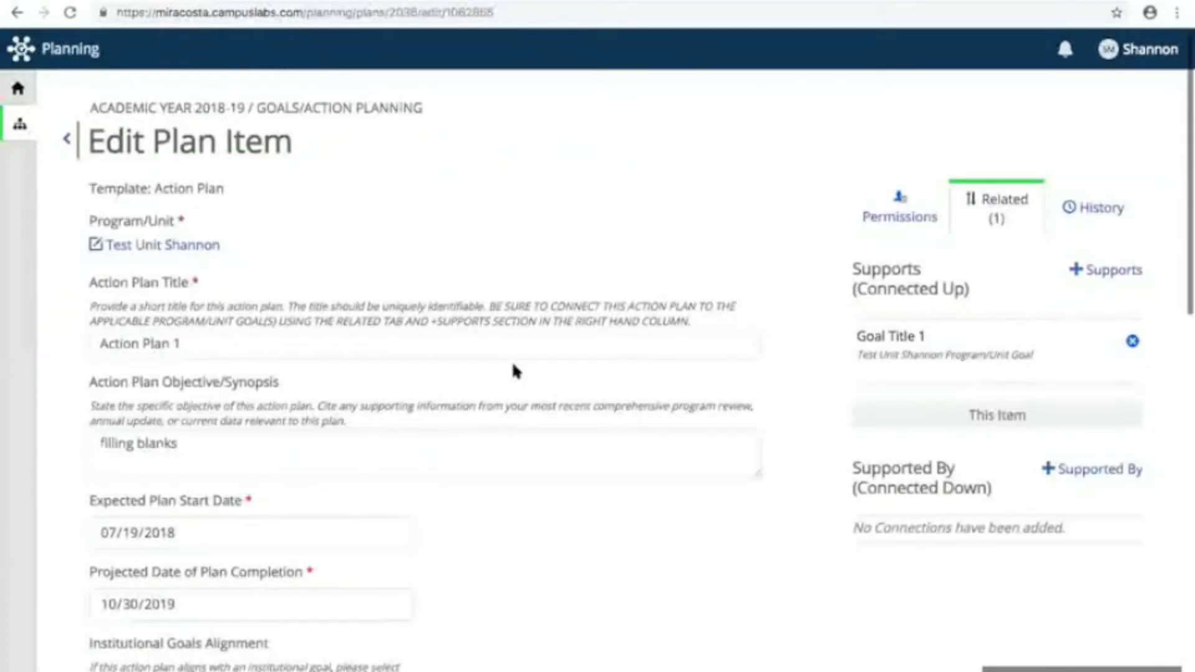
scroll(514, 372, "down", 9)
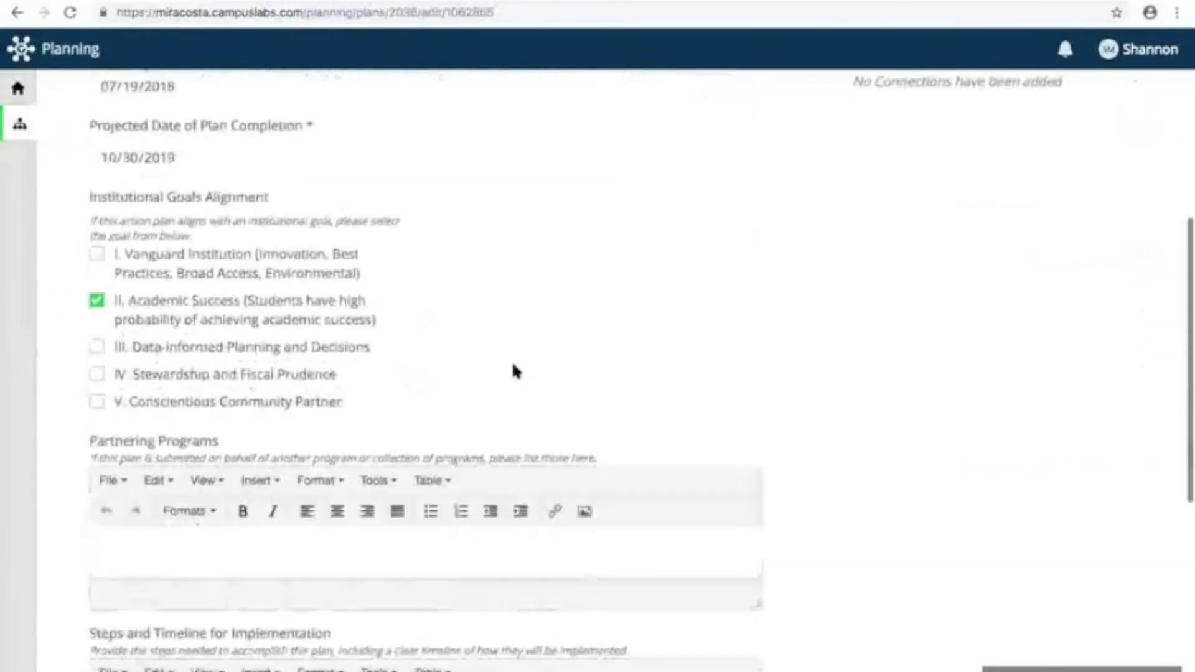
scroll(514, 371, "down", 6)
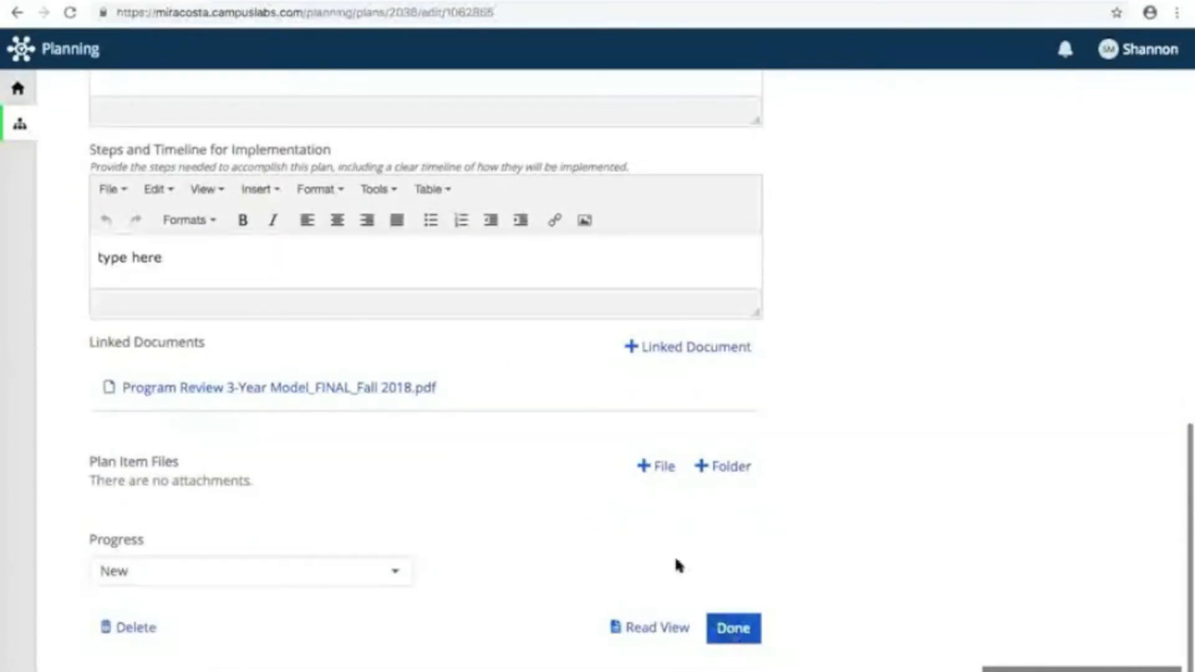
left_click(729, 628)
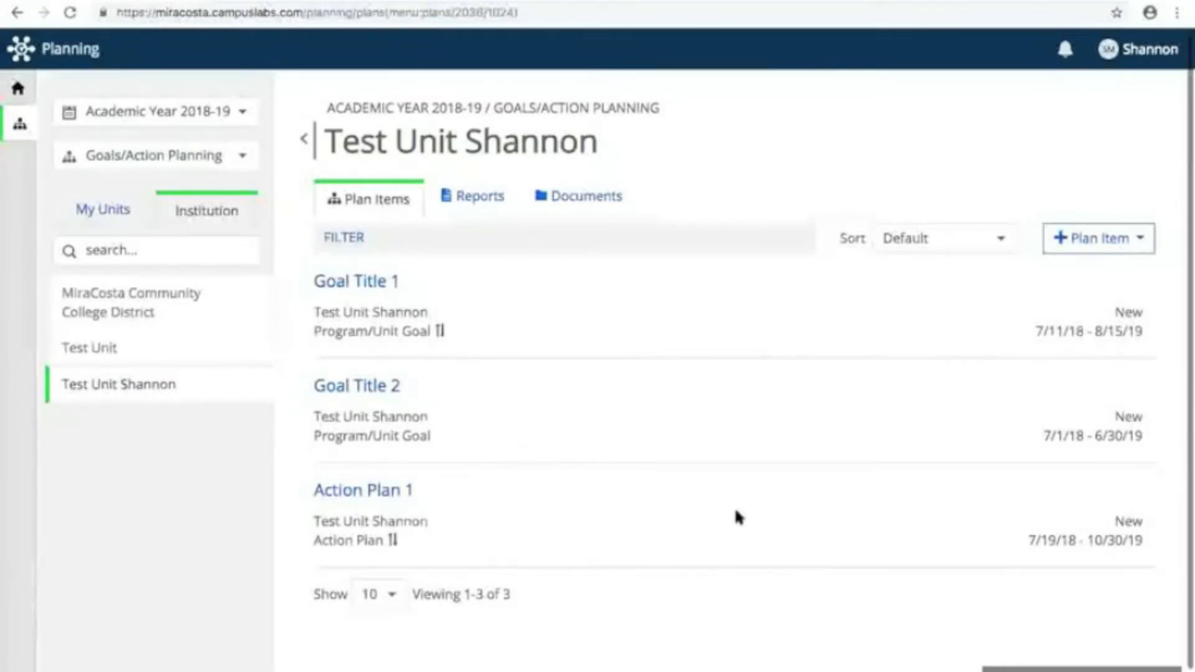
Step: Create another action plan for the unit and title it "Action Plan 1a"
left_click(1099, 239)
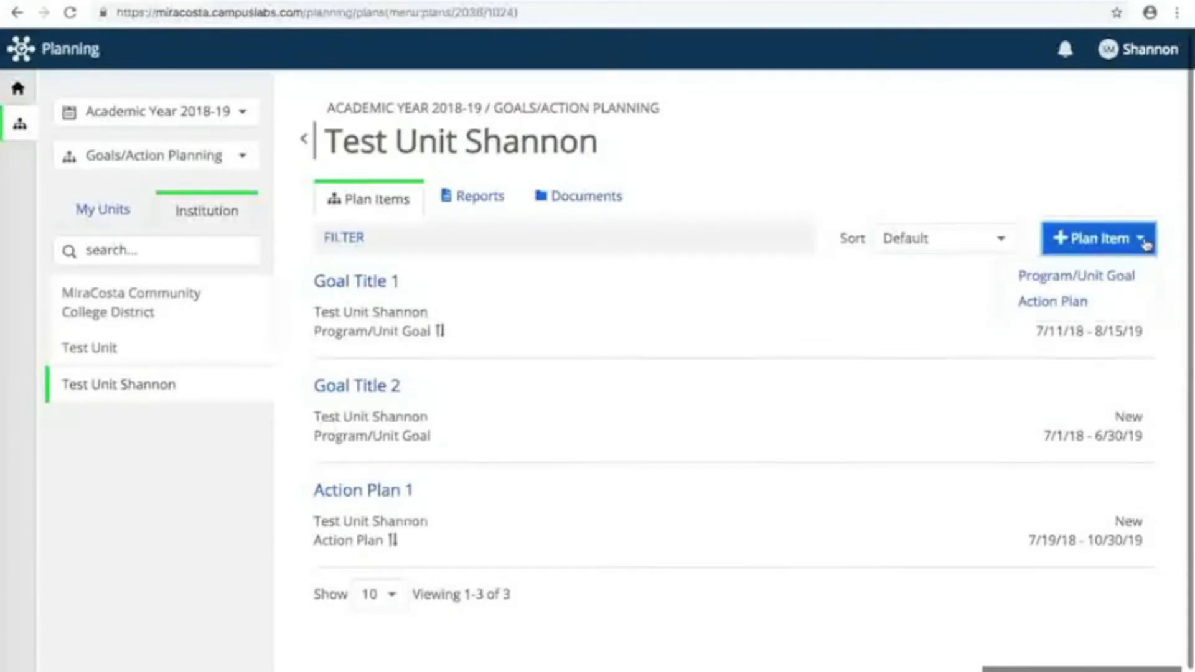
left_click(1054, 306)
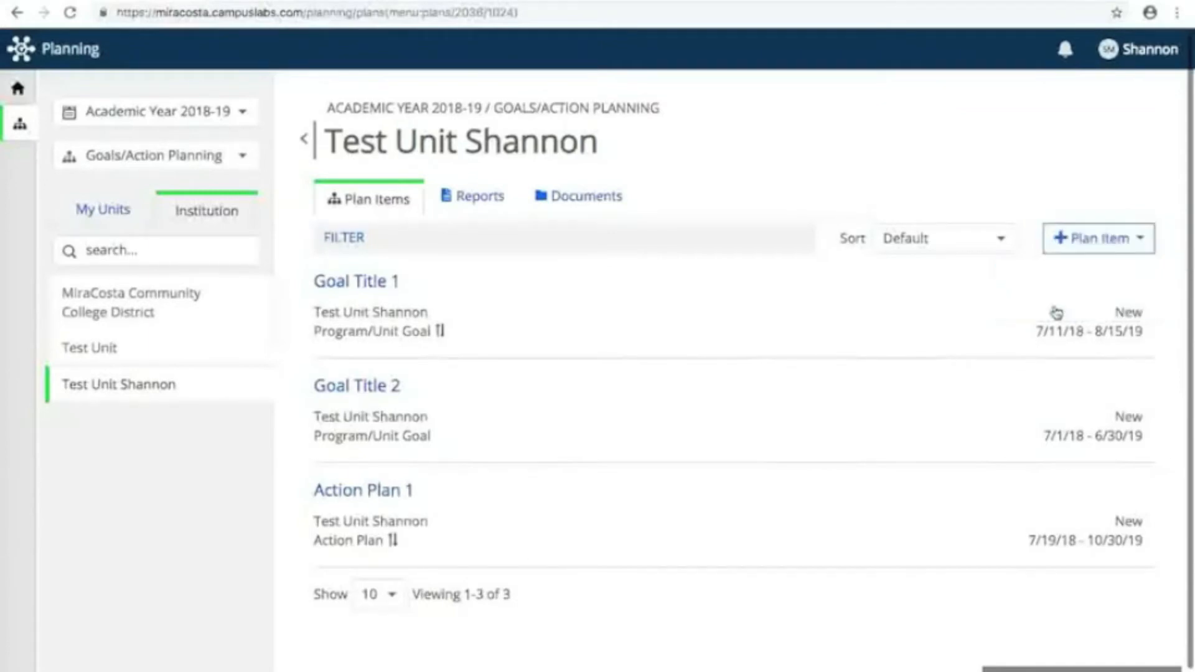
left_click_drag(243, 350, 58, 345)
type("Ation P")
key("BackSpace")
key("BackSpace")
key("BackSpace")
key("BackSpace")
type("tion Plan 1")
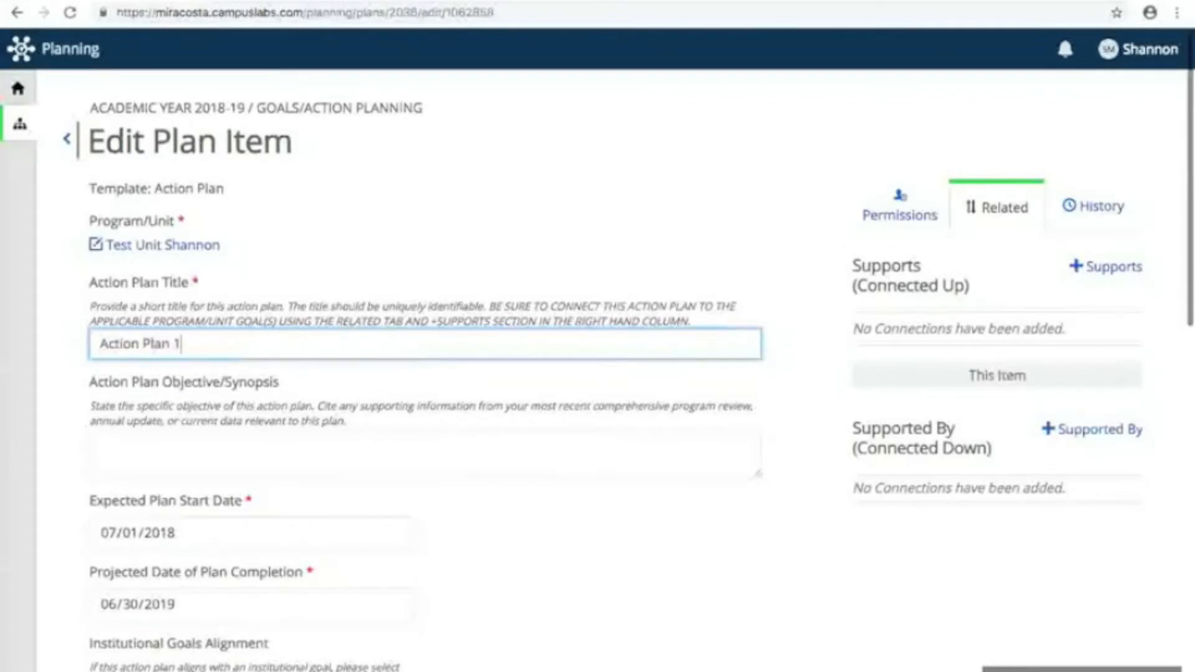
left_click(313, 272)
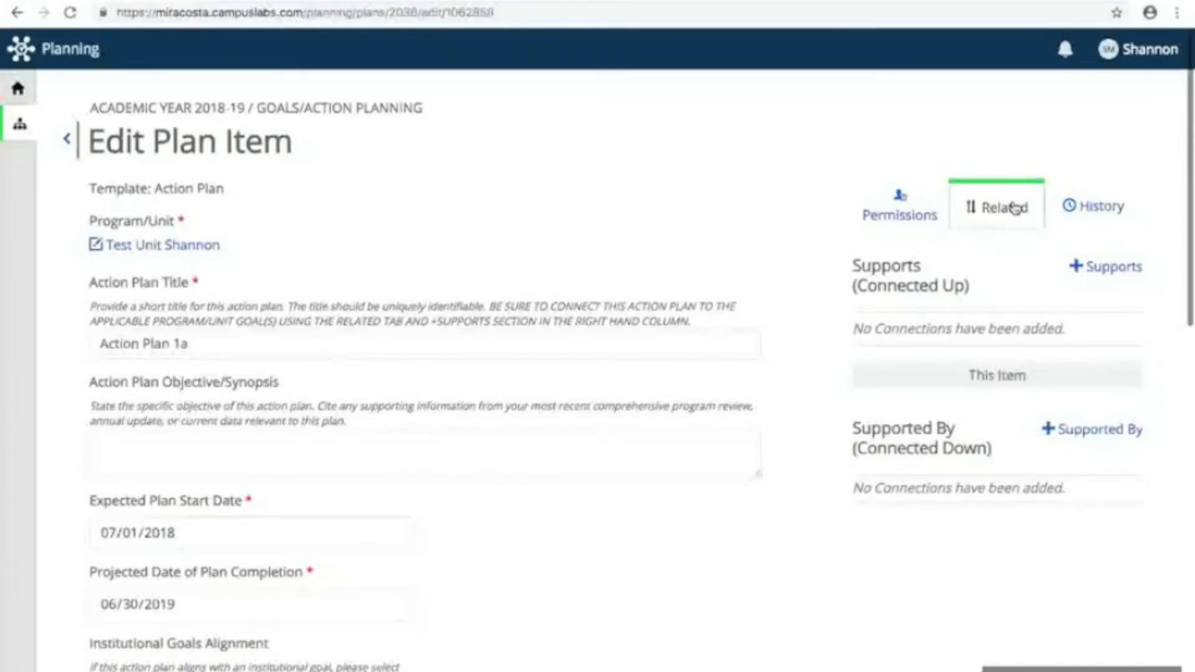
Step: Connect Action Plan 1a up to Goal Title 1 as the item it supports, and return to the plan item
left_click(1114, 267)
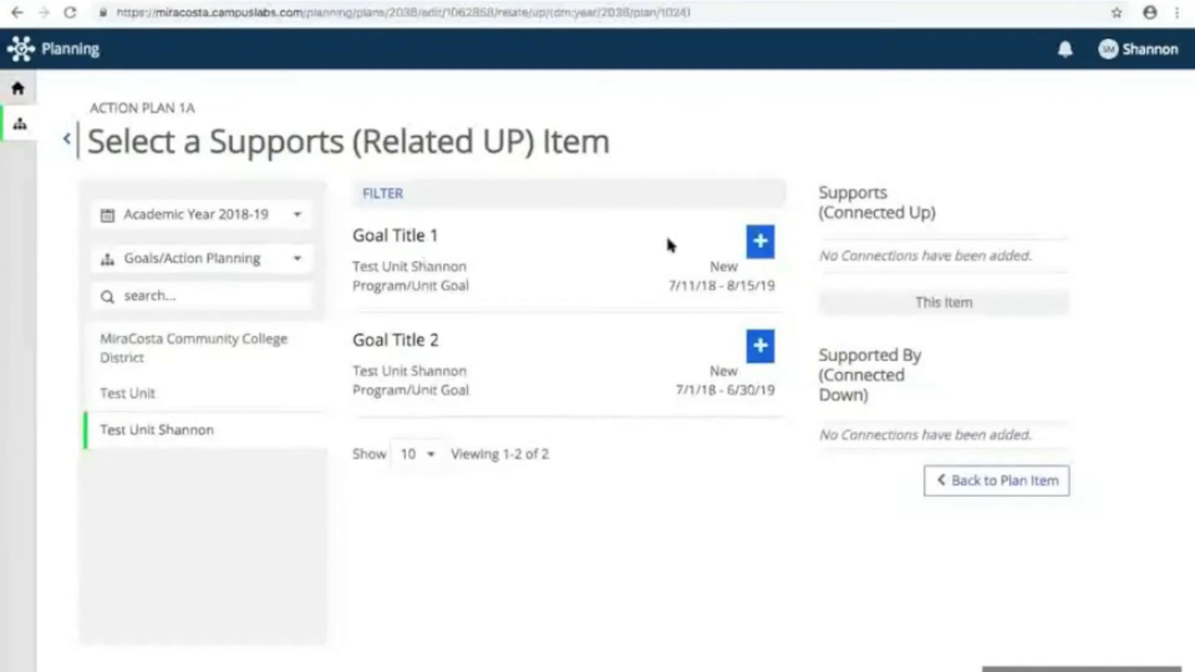
left_click(762, 244)
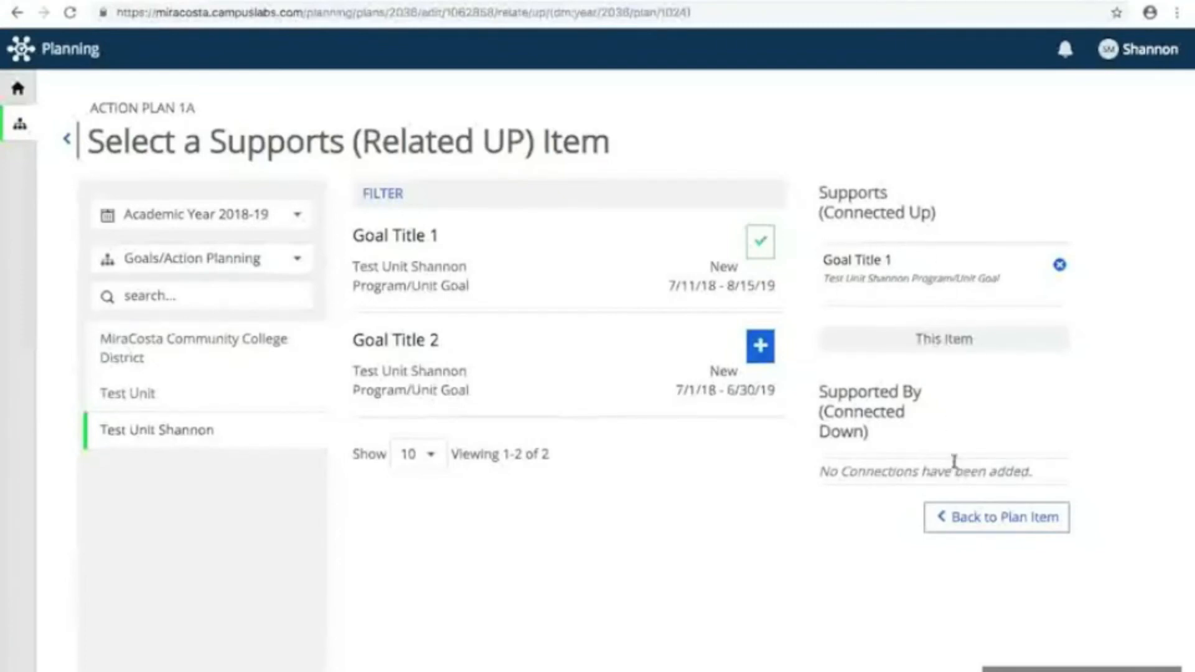
left_click(992, 522)
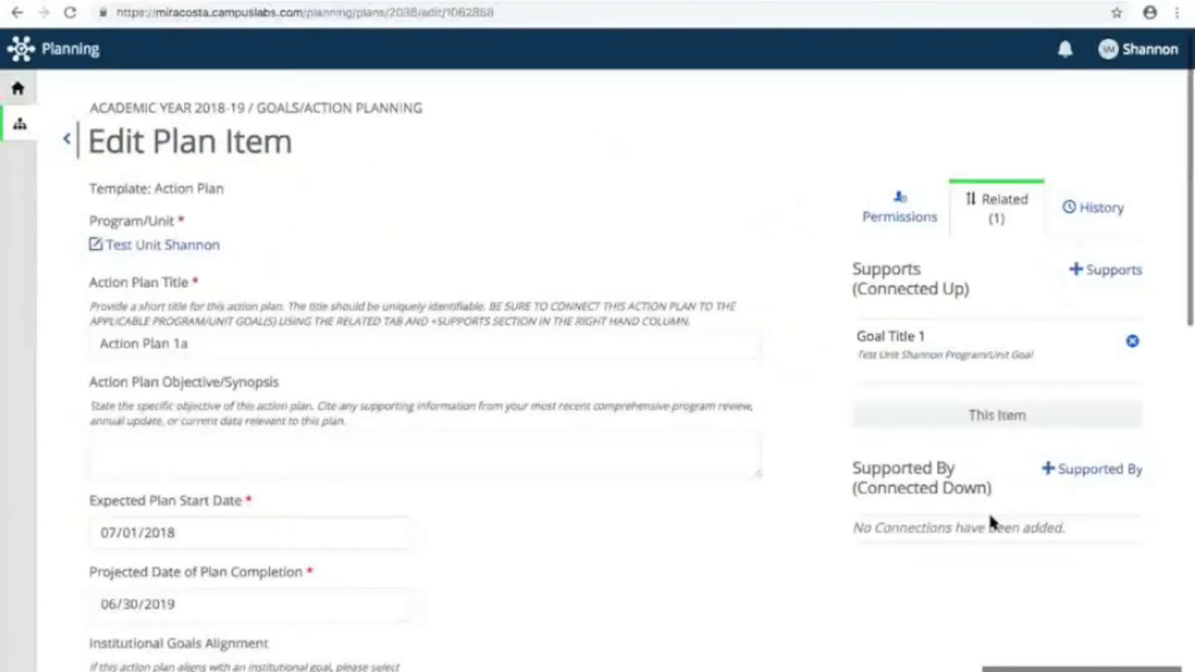
Step: Enter "complete" as the Steps and Timeline for Implementation text and finish editing Action Plan 1a
scroll(292, 398, "down", 12)
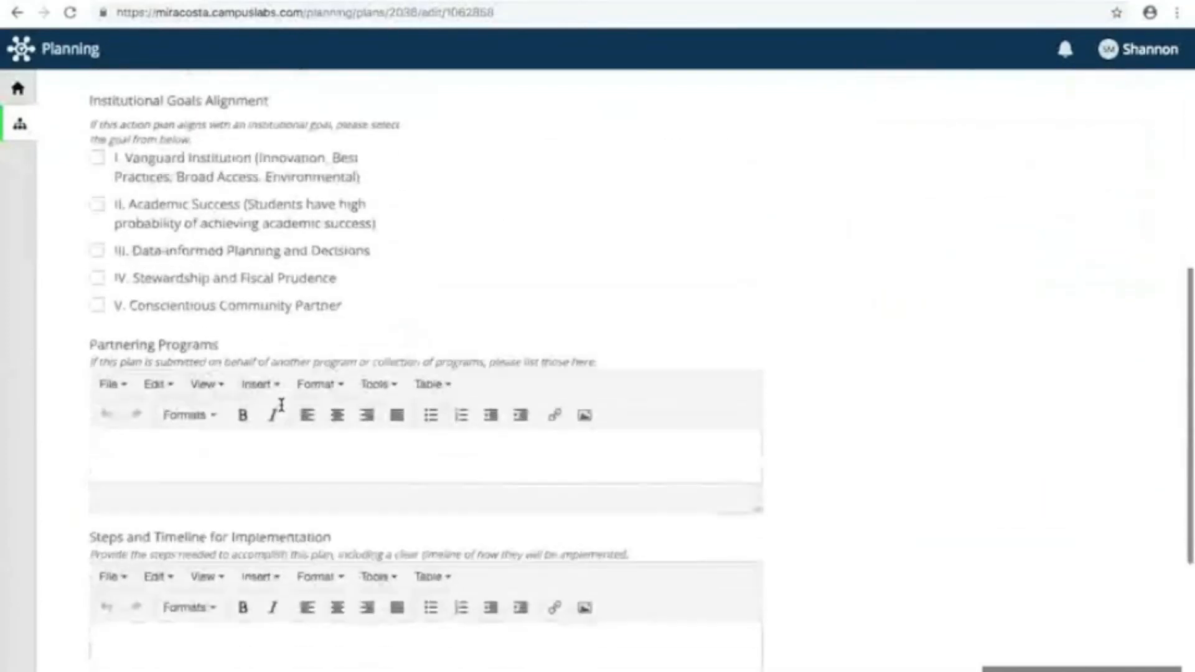
scroll(281, 405, "down", 2)
left_click(152, 328)
type("c")
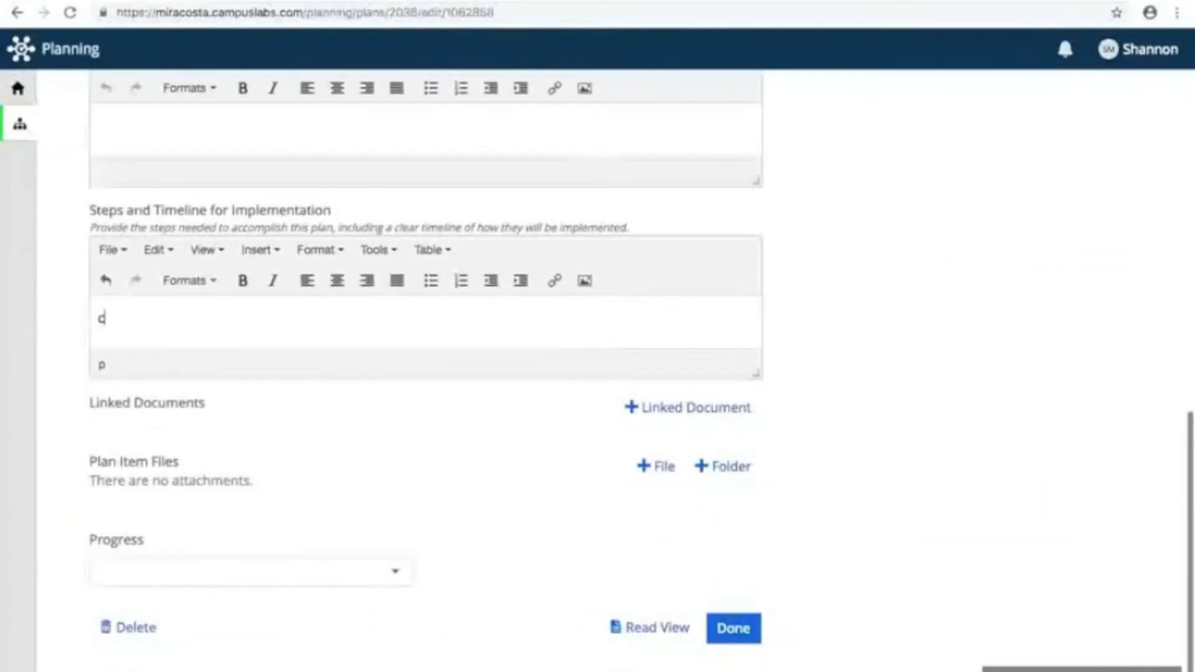
type("omplete")
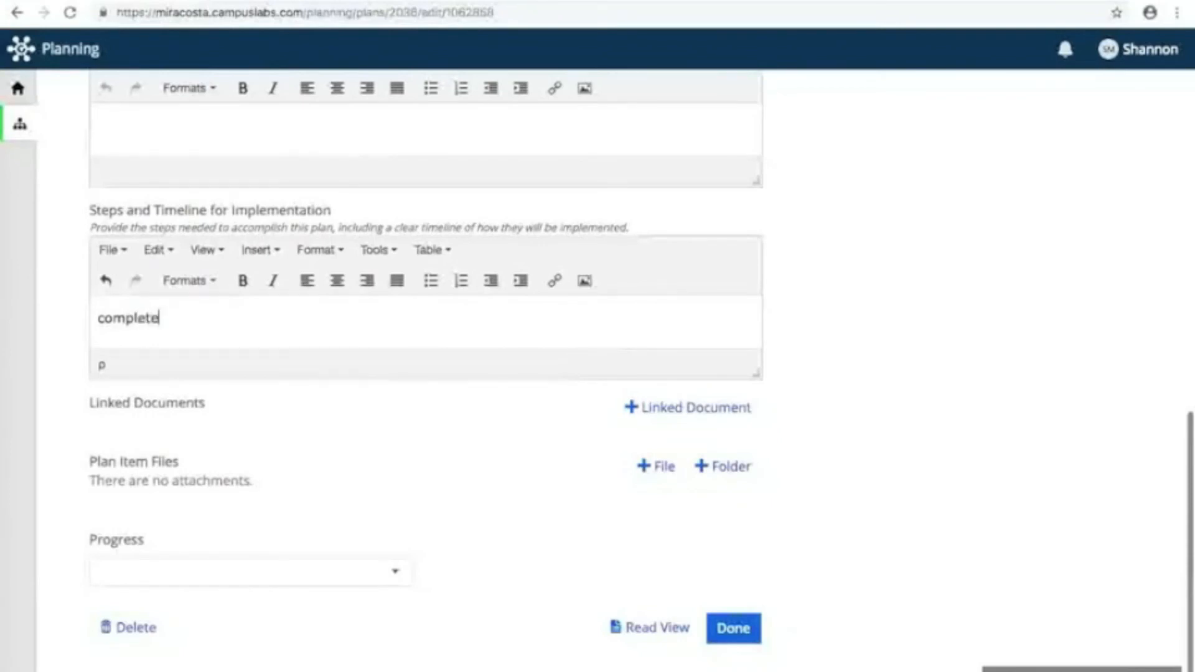
left_click(729, 629)
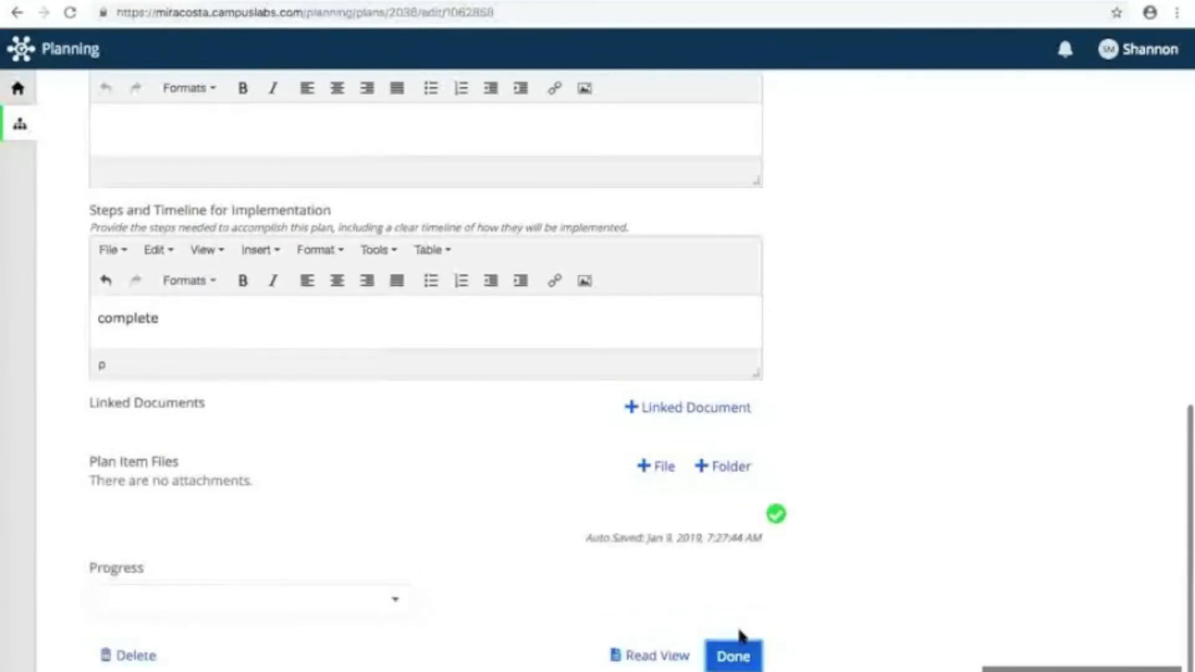
left_click(735, 659)
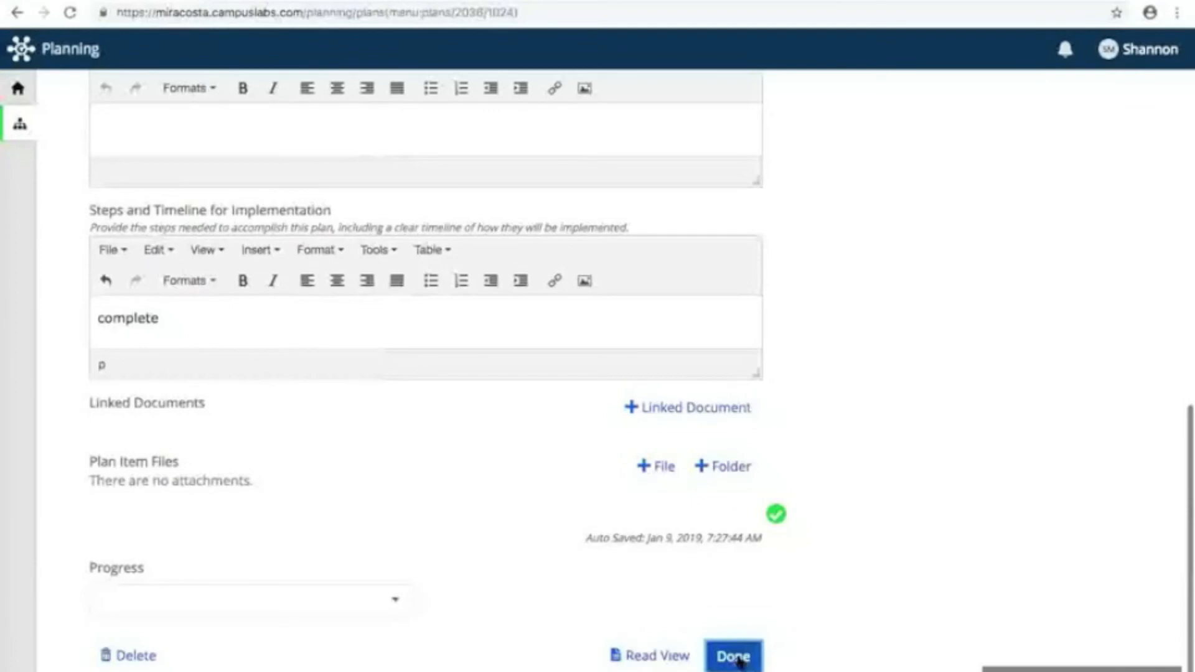
Step: Check the action plans supporting Goal Title 1, open Action Plan 1a from there to review it, and return to the plan items
scroll(635, 460, "down", 2)
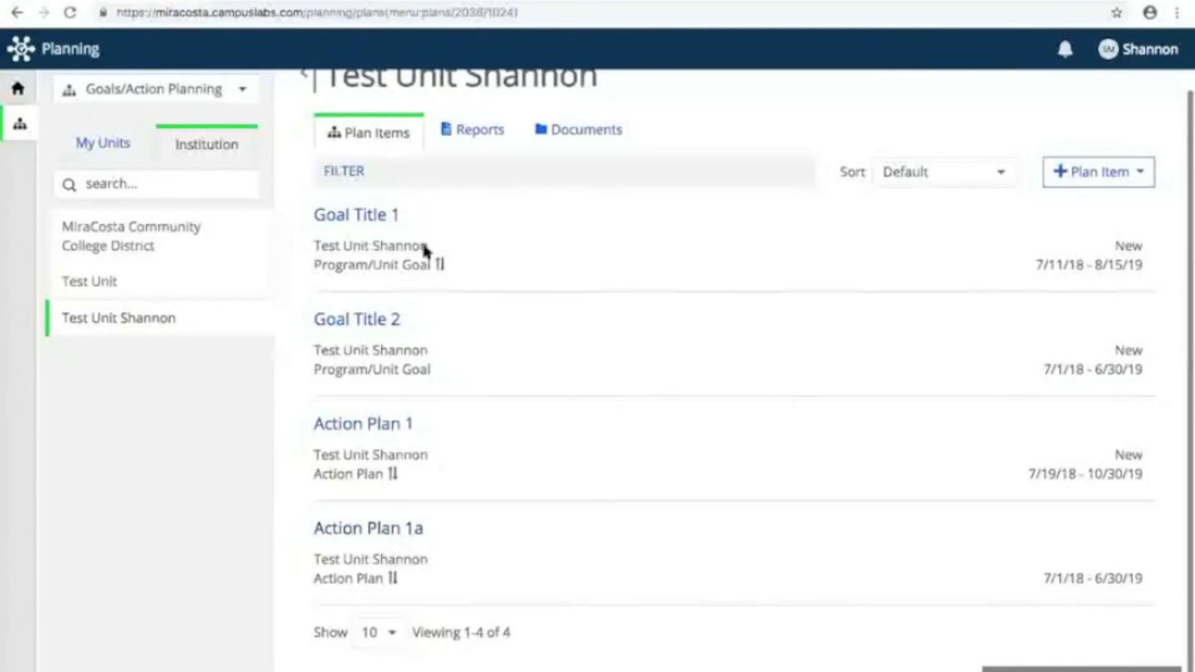
left_click(352, 216)
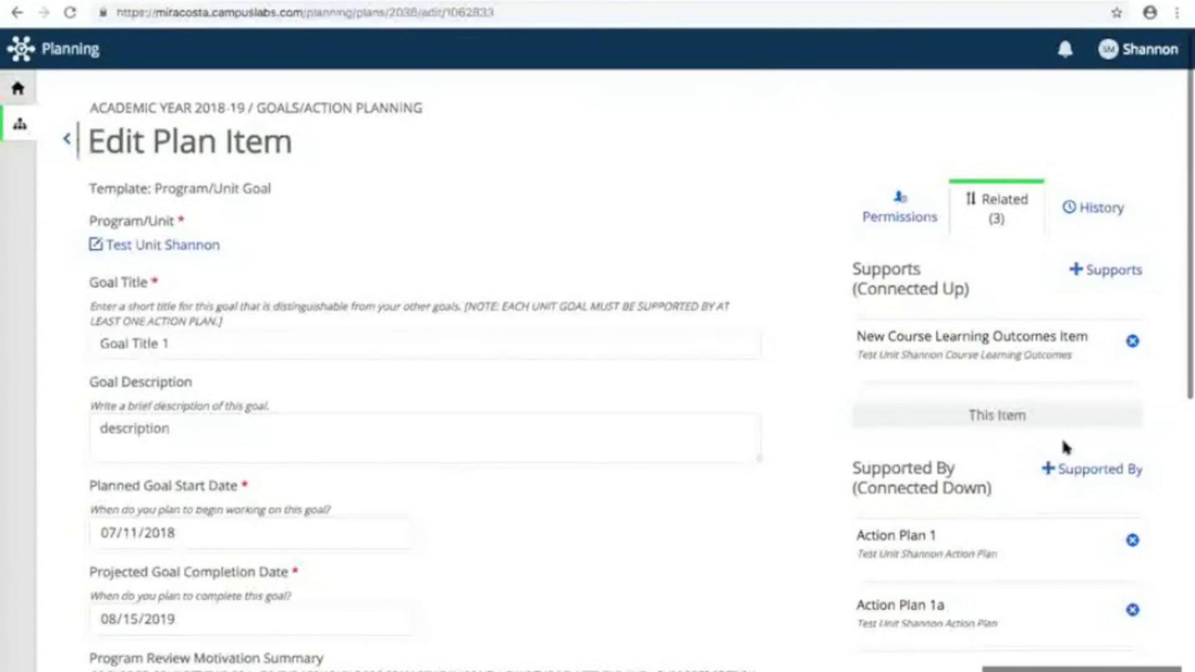
left_click(906, 605)
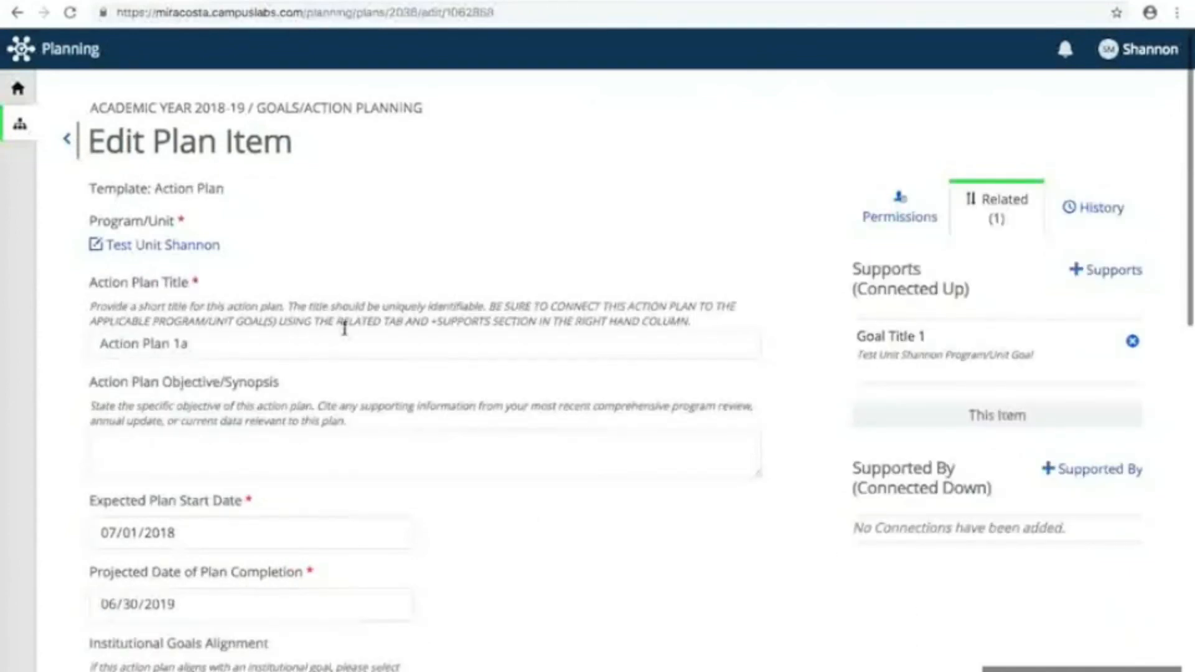
scroll(343, 305, "down", 1)
scroll(343, 306, "down", 8)
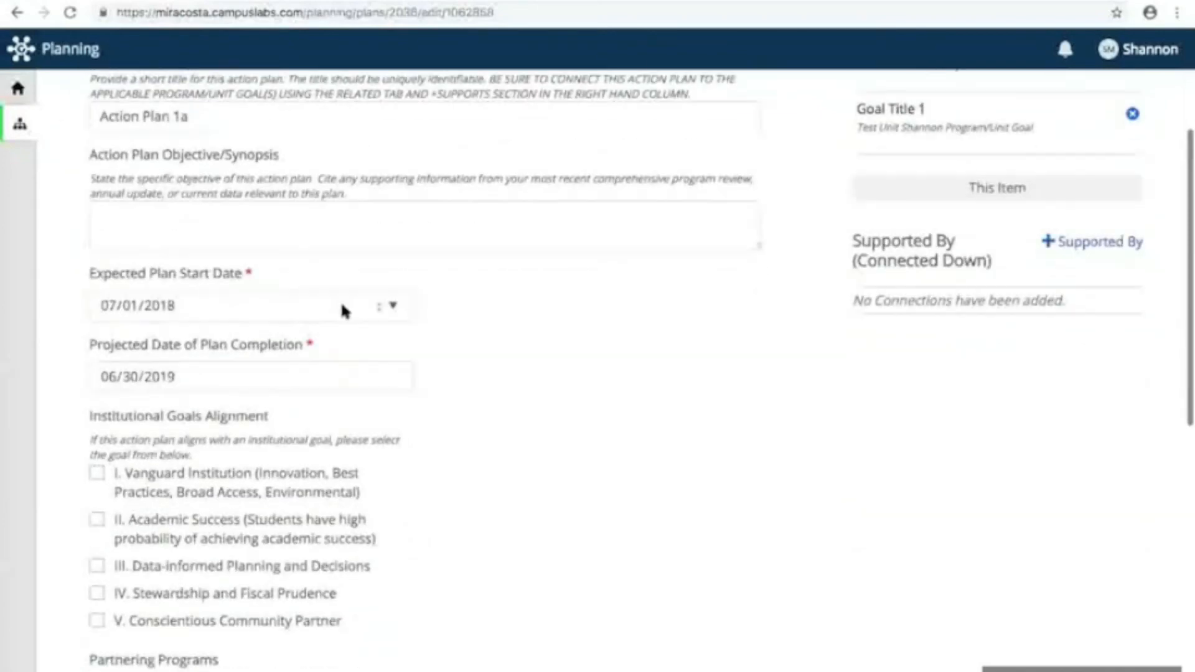
scroll(344, 310, "up", 6)
scroll(341, 308, "up", 3)
left_click(60, 133)
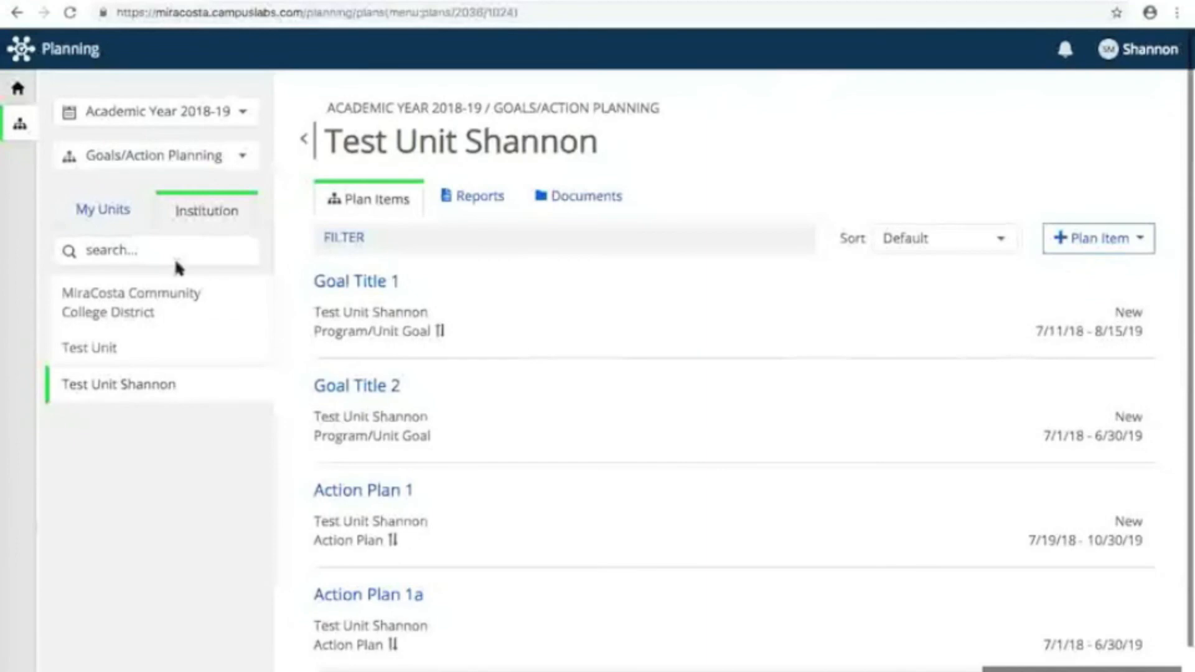